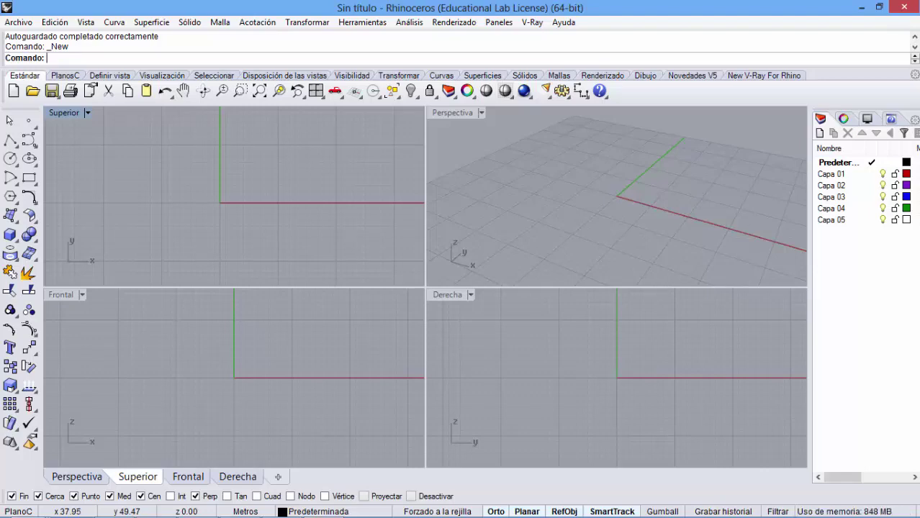
Step: Switch to the casa minimod image folder in File Explorer and open MINIMOD-22.jpg for viewing
key("alt+Tab")
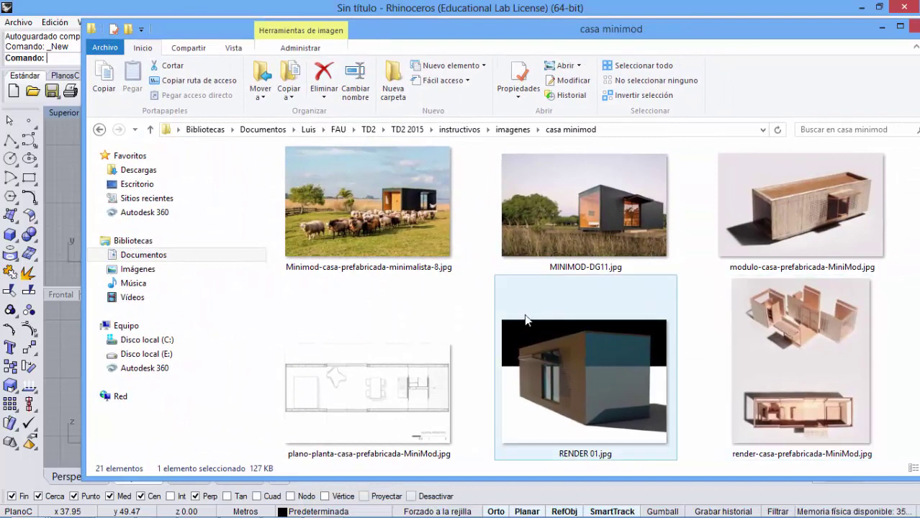
left_click(478, 339)
scroll(481, 343, "up", 5)
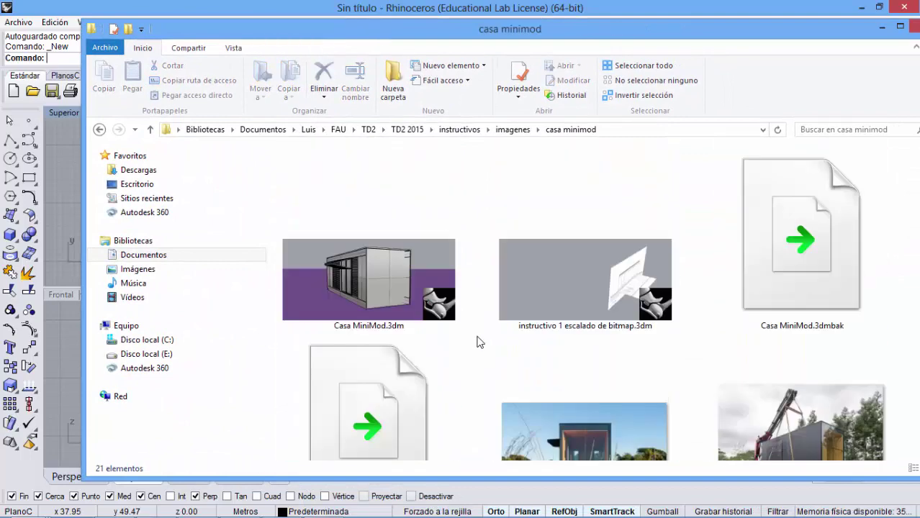
scroll(480, 342, "down", 5)
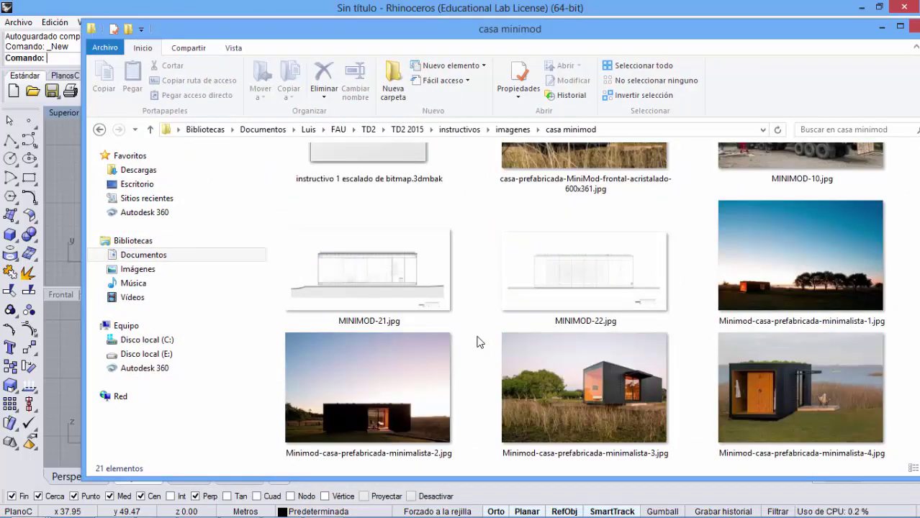
double_click(584, 270)
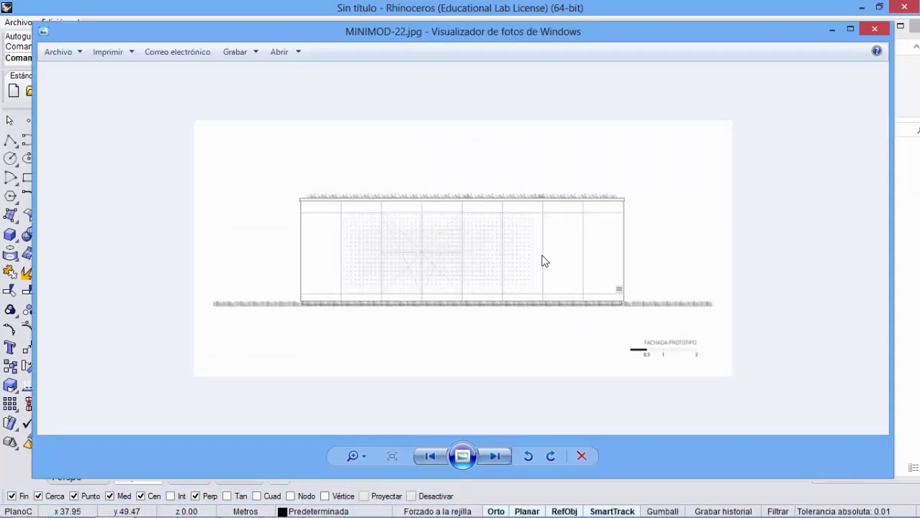
Step: Go through all the MiniMod house images, examining the exterior and interior photos, floor plan, model render, section and facade drawings
left_click(494, 456)
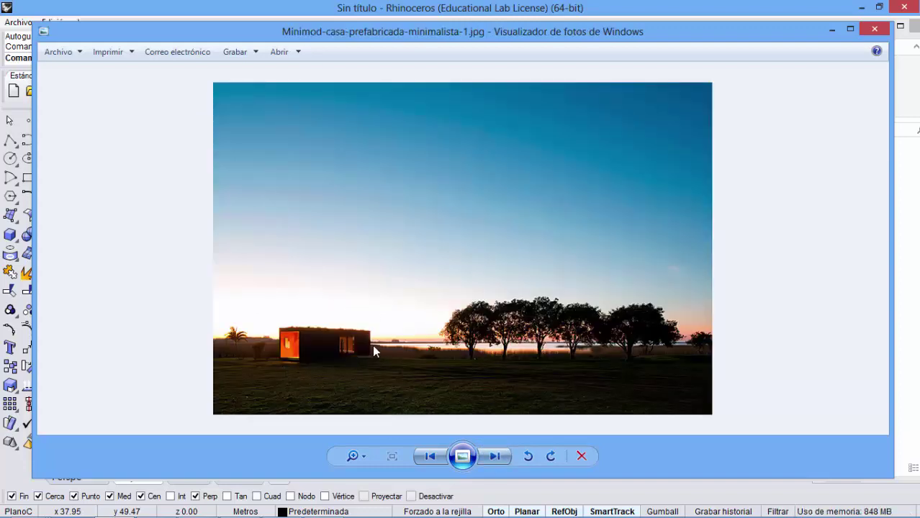
left_click(494, 457)
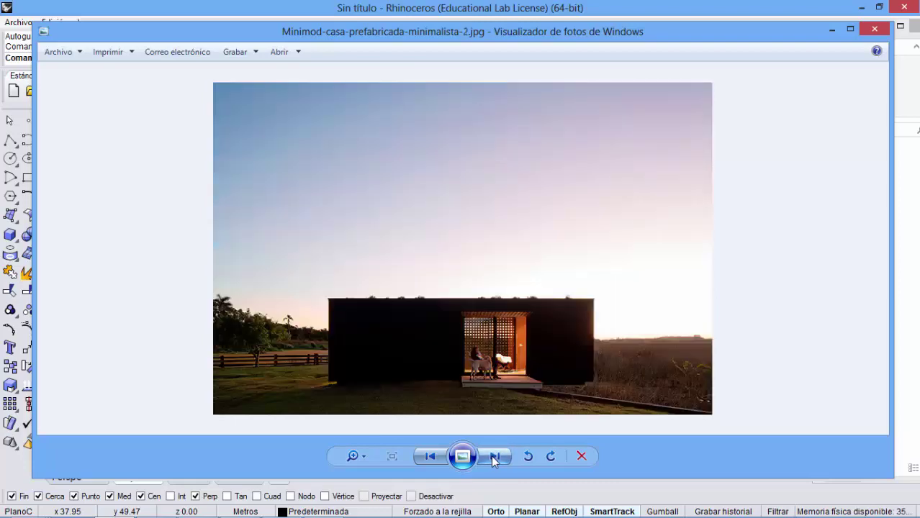
left_click(494, 457)
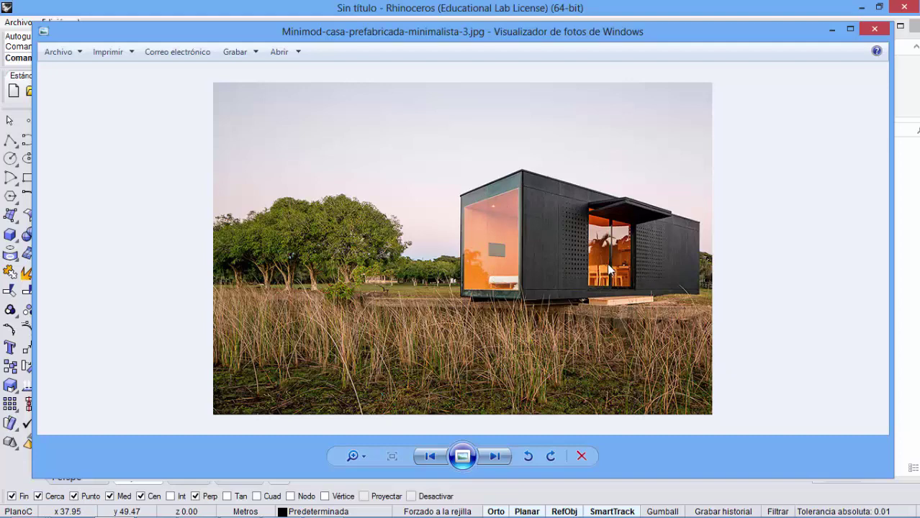
left_click(493, 458)
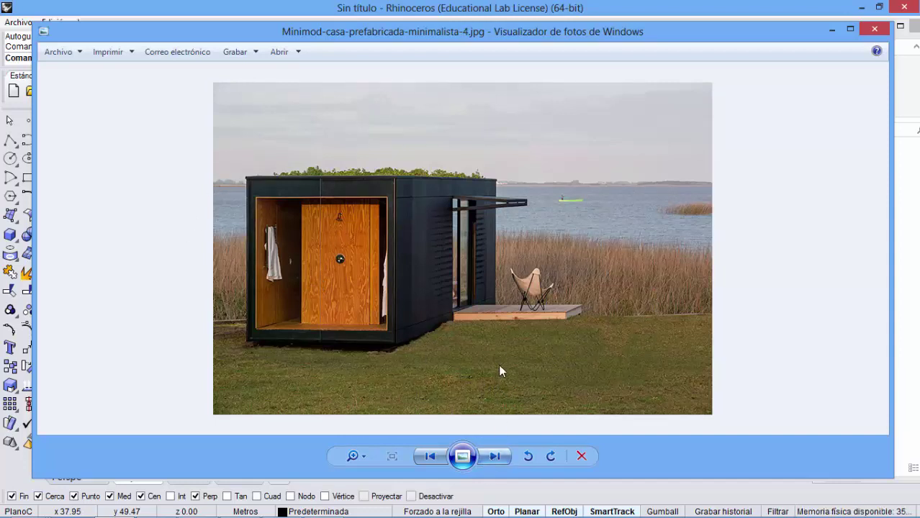
left_click(496, 458)
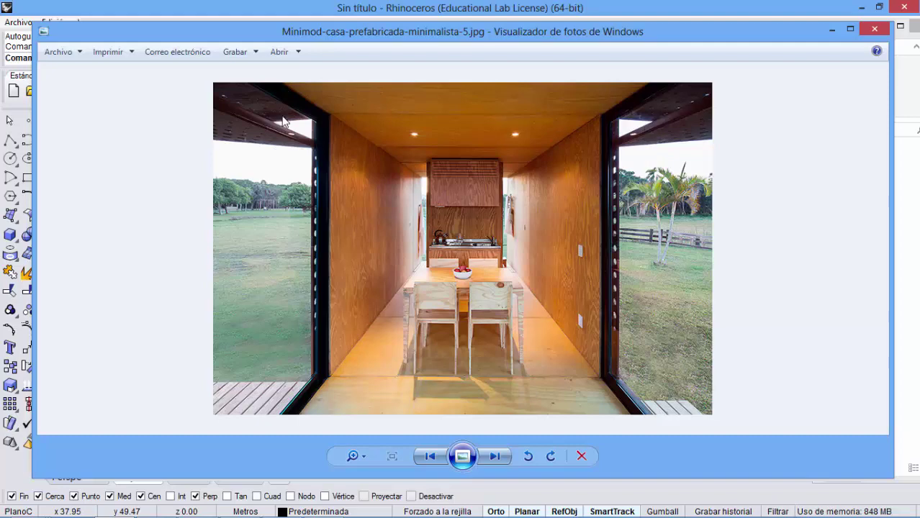
left_click(493, 461)
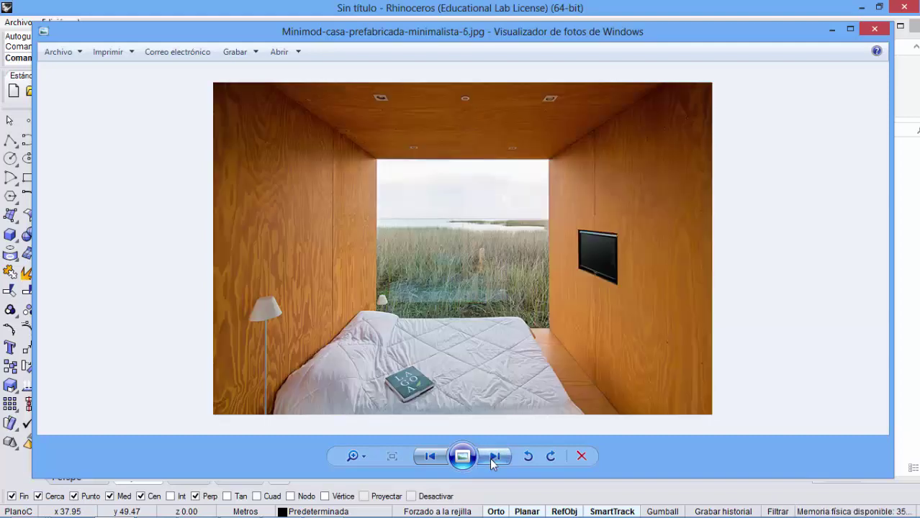
left_click(493, 461)
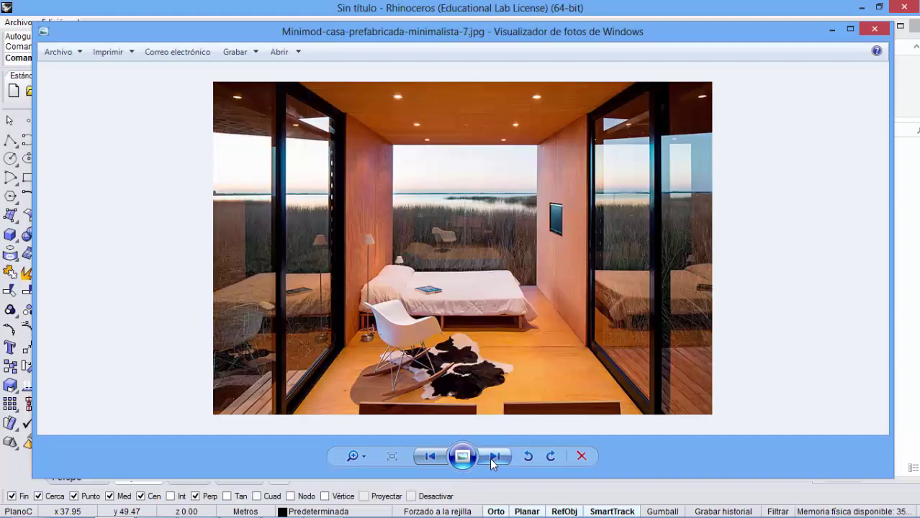
left_click(493, 460)
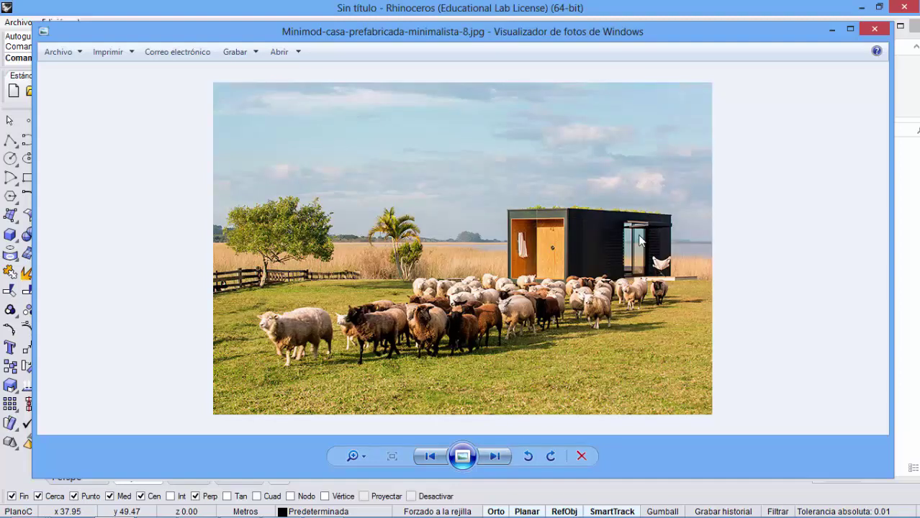
left_click(494, 457)
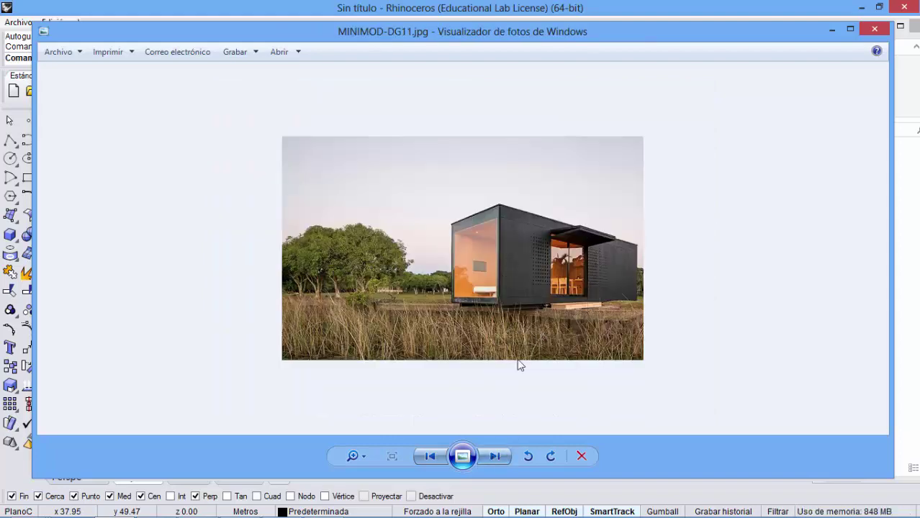
left_click(495, 456)
left_click(495, 456)
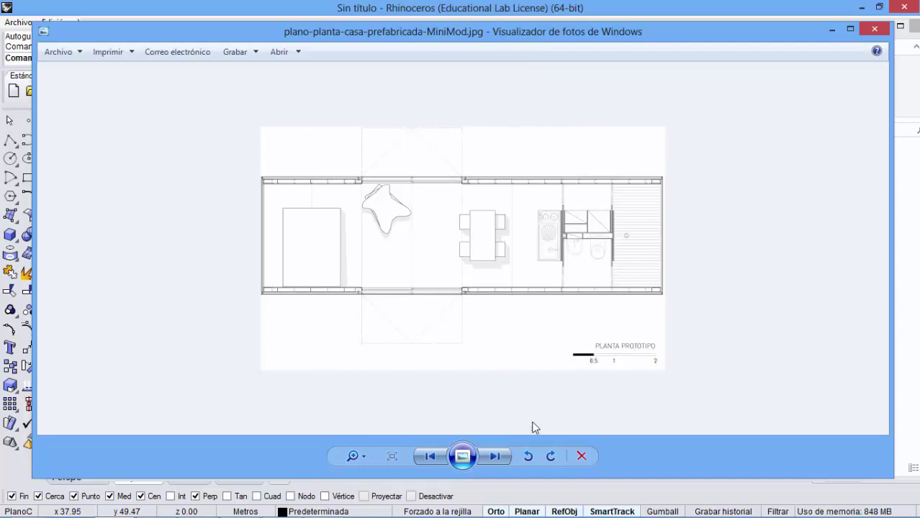
left_click(497, 456)
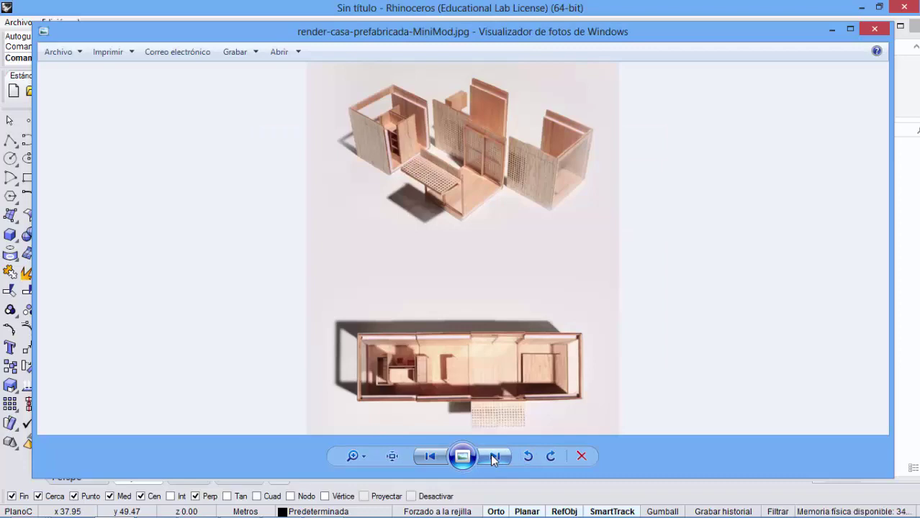
left_click(494, 456)
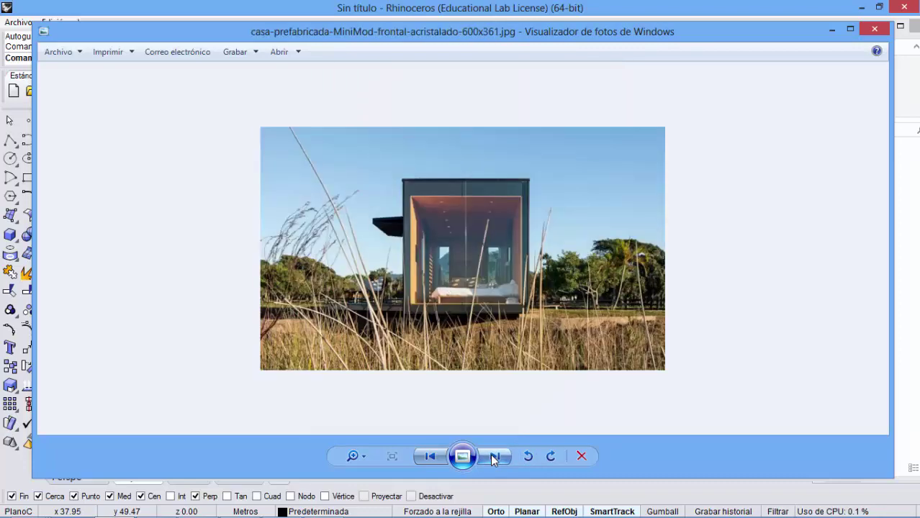
left_click(494, 456)
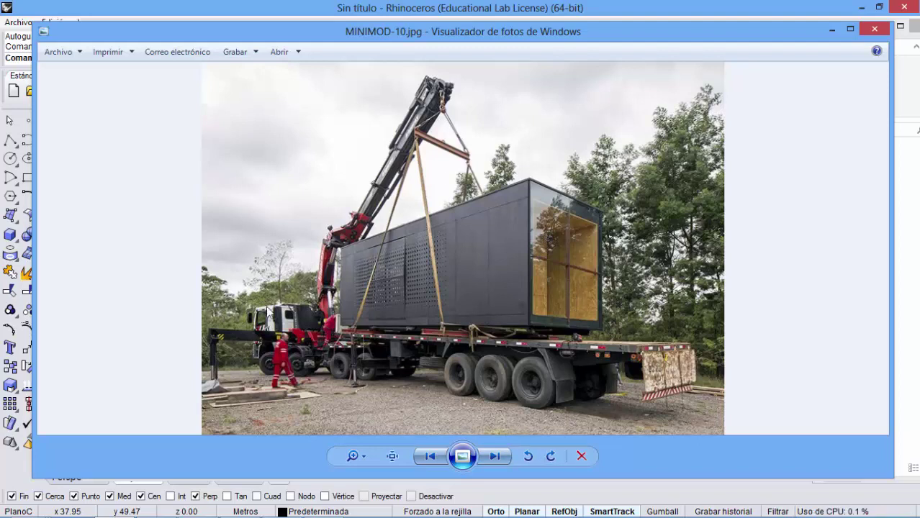
left_click(495, 456)
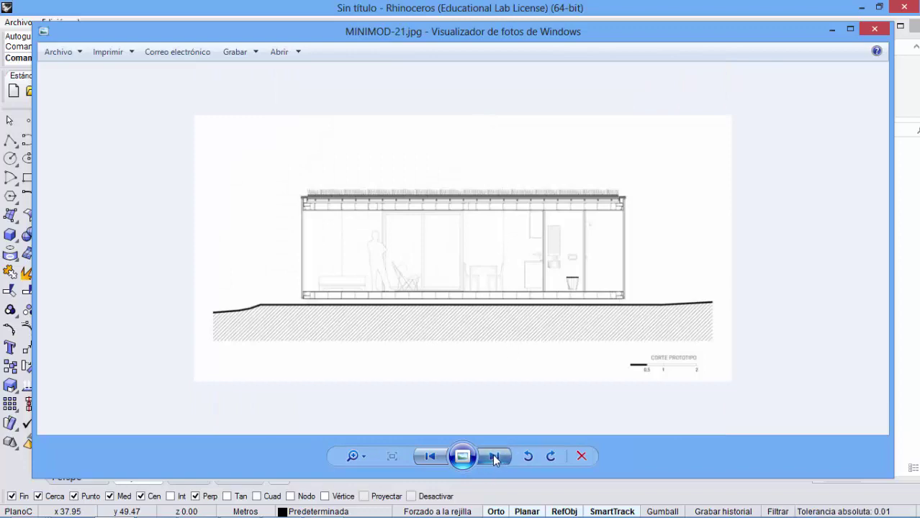
left_click(496, 459)
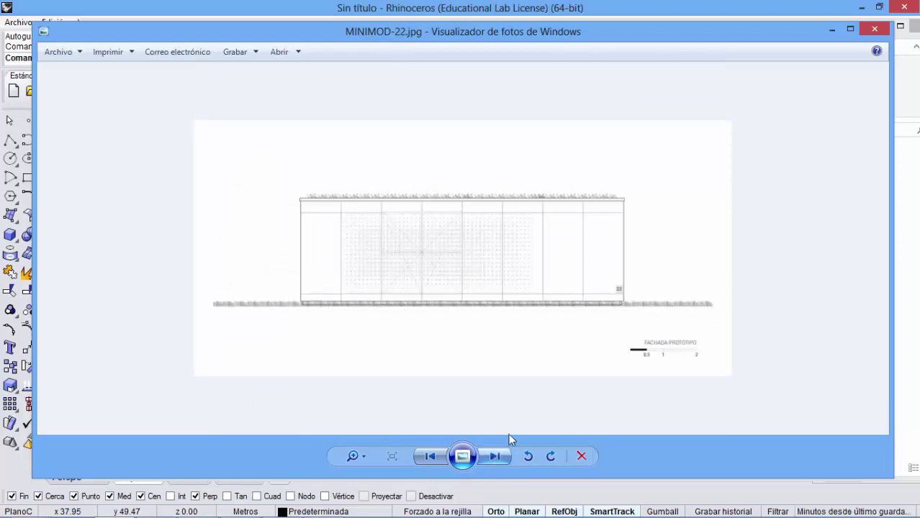
Step: Close the photo viewer and the casa minimod folder to return to Rhinoceros
left_click_drag(683, 37, 886, 30)
key("alt+F4")
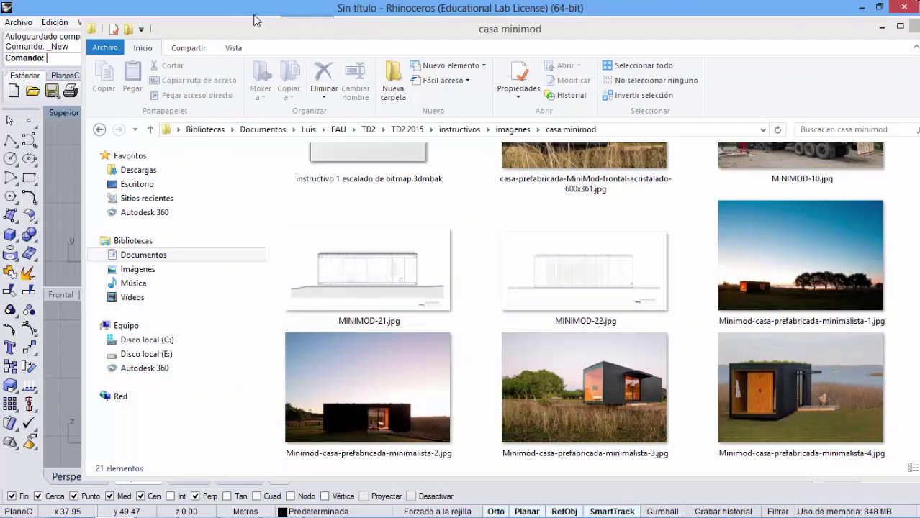
key("alt+F4")
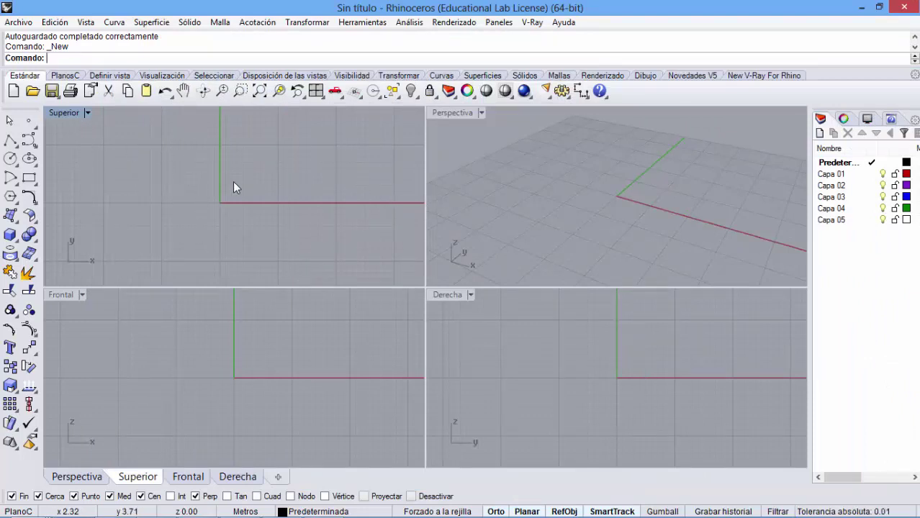
Step: Start a picture frame in the Superior view using the floor plan image plano-planta-casa-prefabricada-MiniMod.jpg
right_click_drag(243, 189, 149, 241)
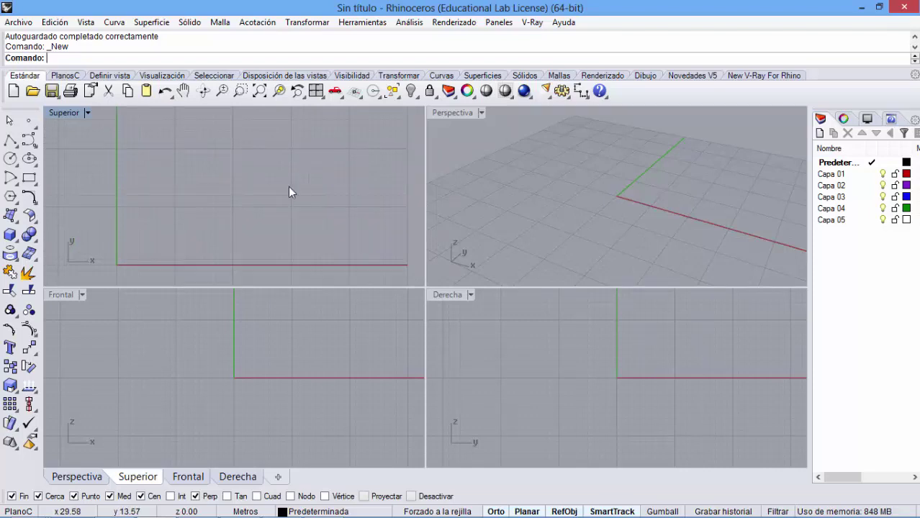
left_click(274, 76)
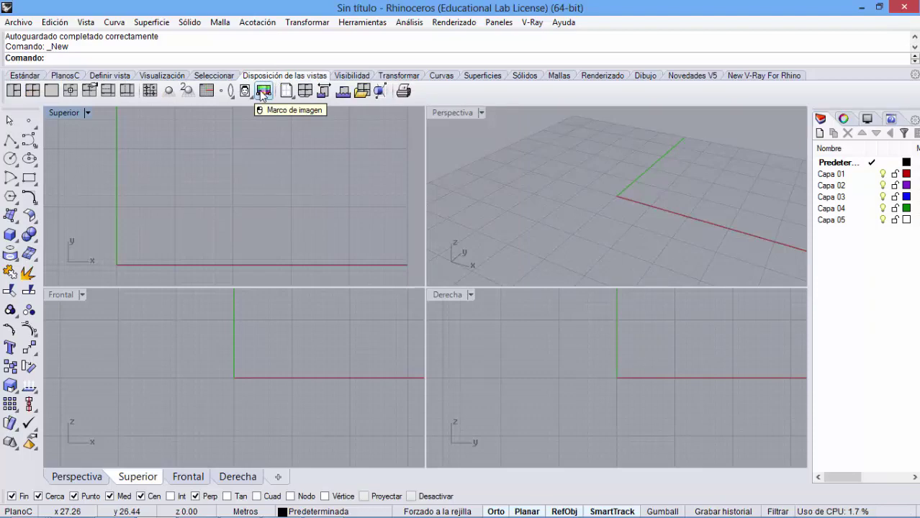
left_click(263, 92)
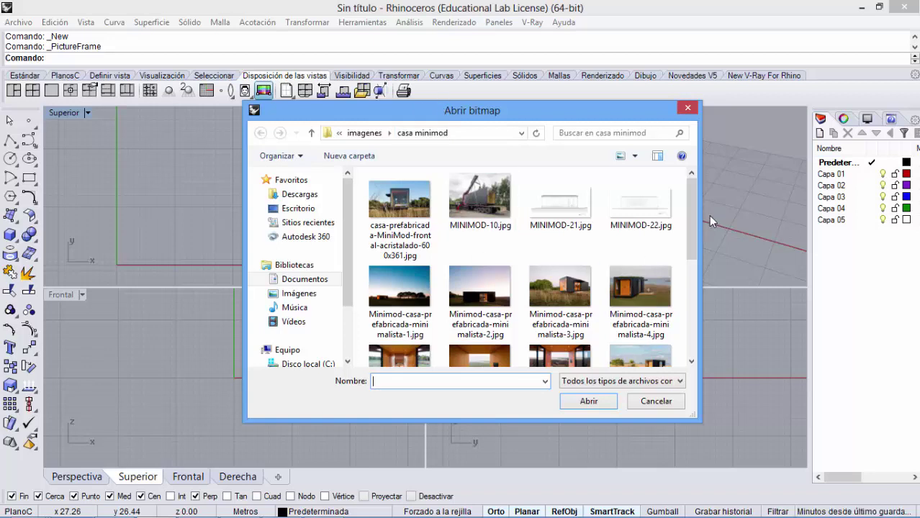
left_click_drag(692, 219, 692, 321)
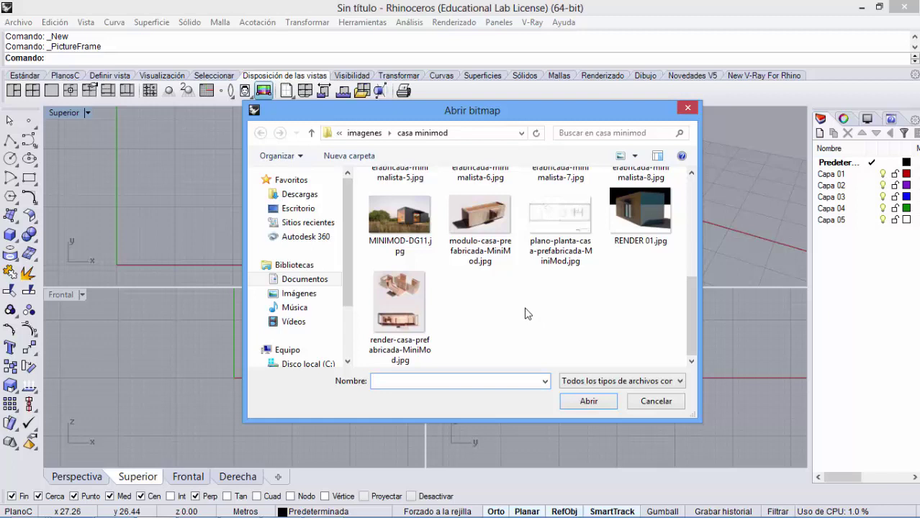
mouse_move(689, 332)
left_mouse_down()
mouse_move(692, 321)
mouse_move(692, 333)
left_mouse_up()
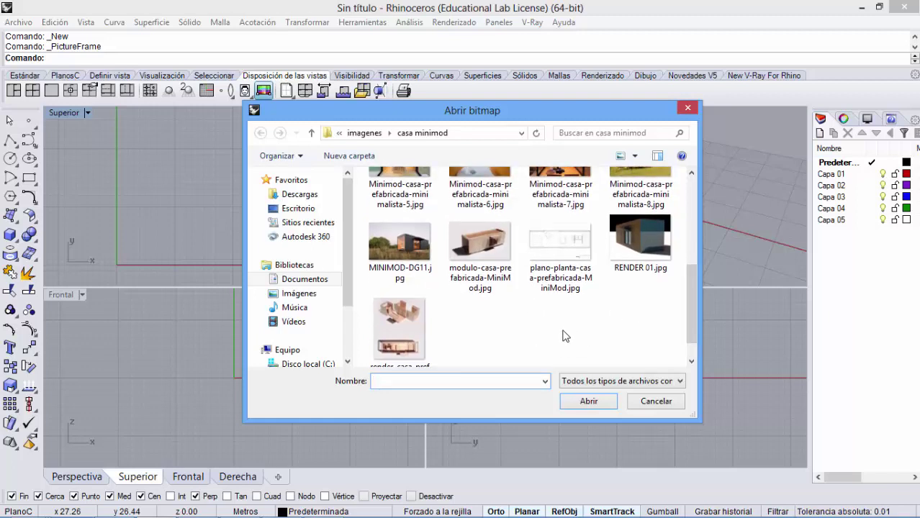
left_click(569, 242)
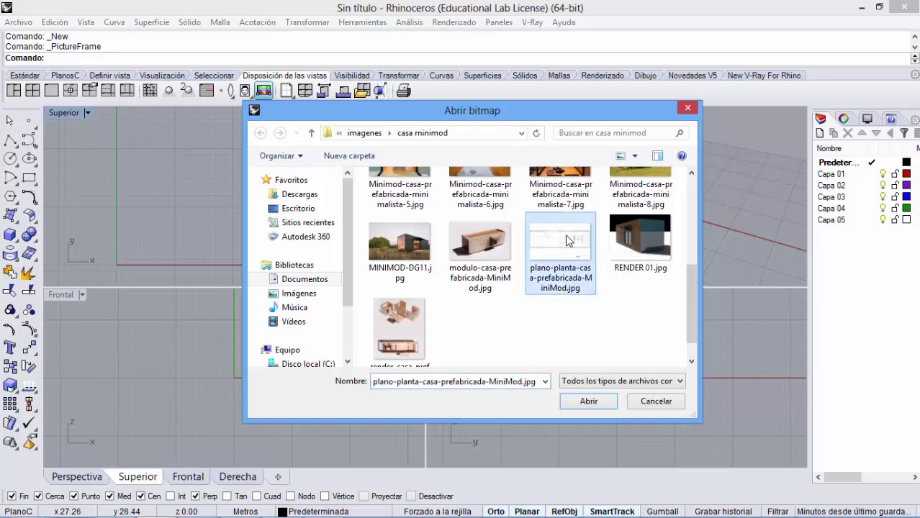
left_click(588, 401)
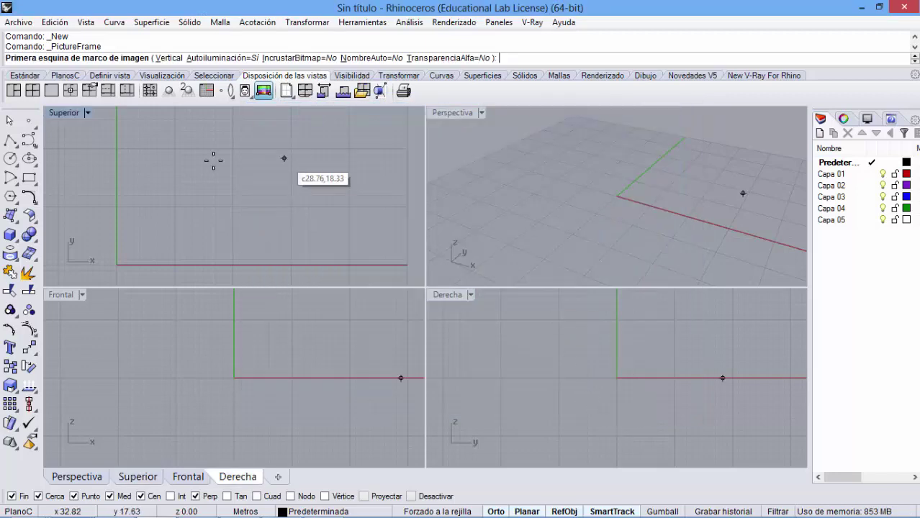
Step: Maximize the Superior view and, with grid snap on, place the floor plan frame from the origin along the X axis
double_click(65, 114)
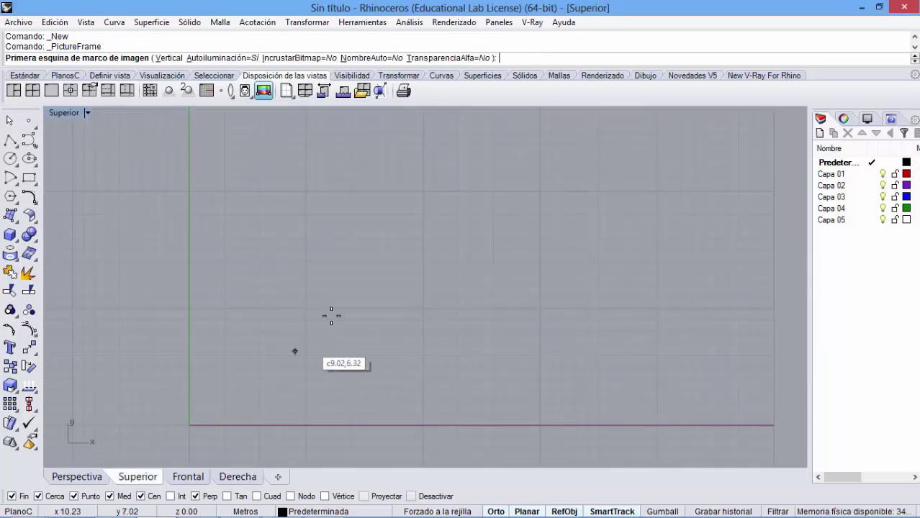
mouse_move(422, 508)
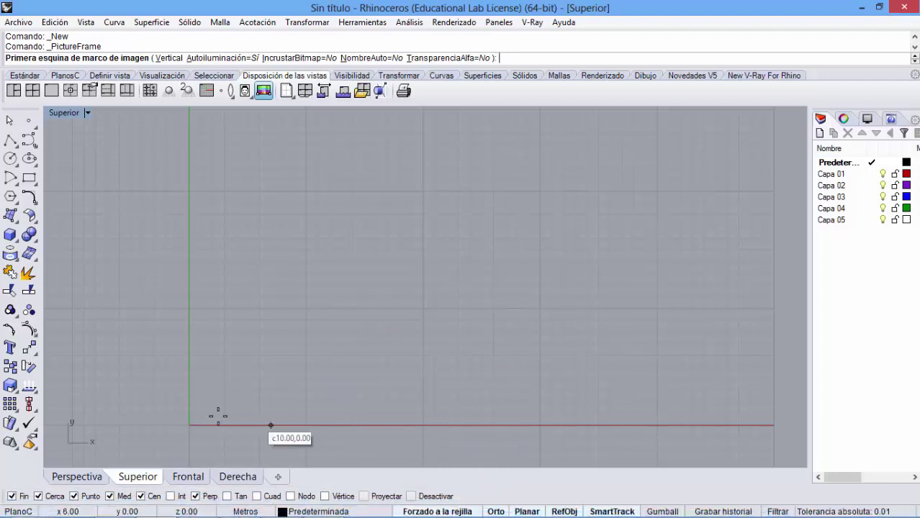
left_click(189, 425)
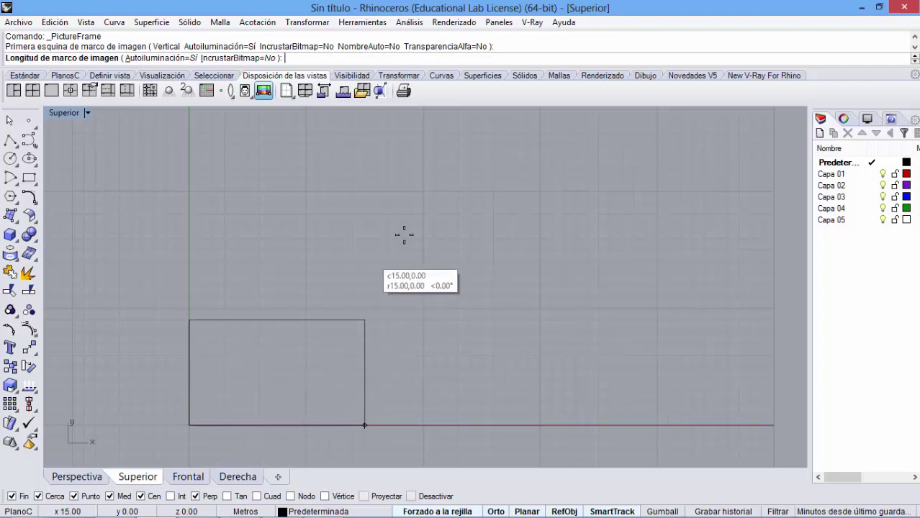
left_click(550, 193)
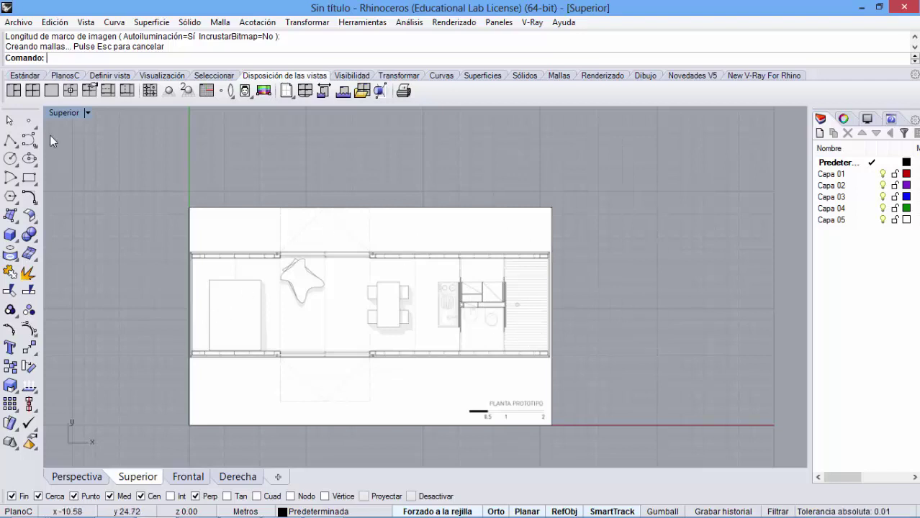
Step: Start a polyline beside the PLANTA PROTOTIPO graphic scale with grid snap and object snaps turned off
left_click(10, 142)
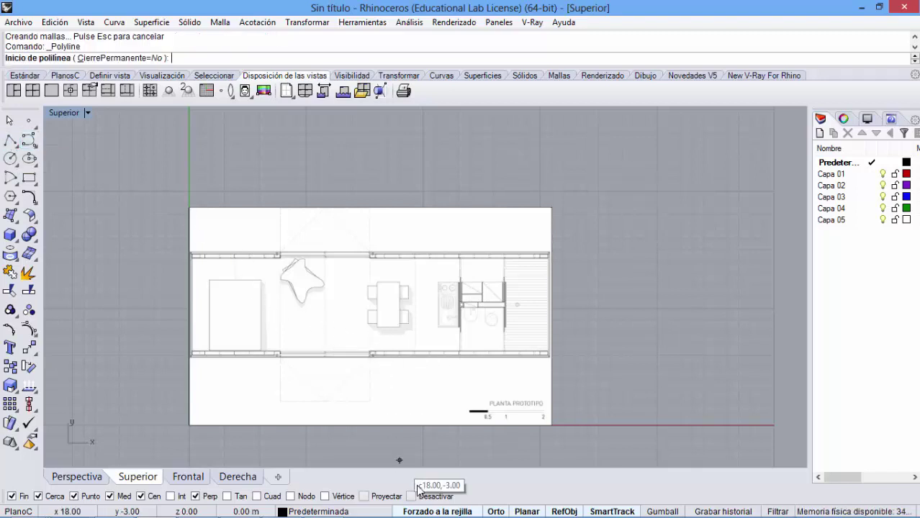
left_click(558, 512)
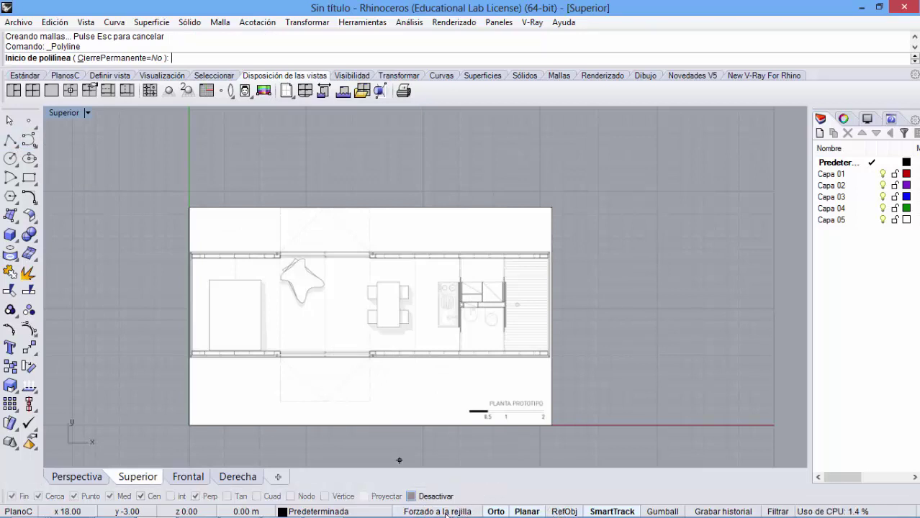
scroll(472, 416, "up", 5)
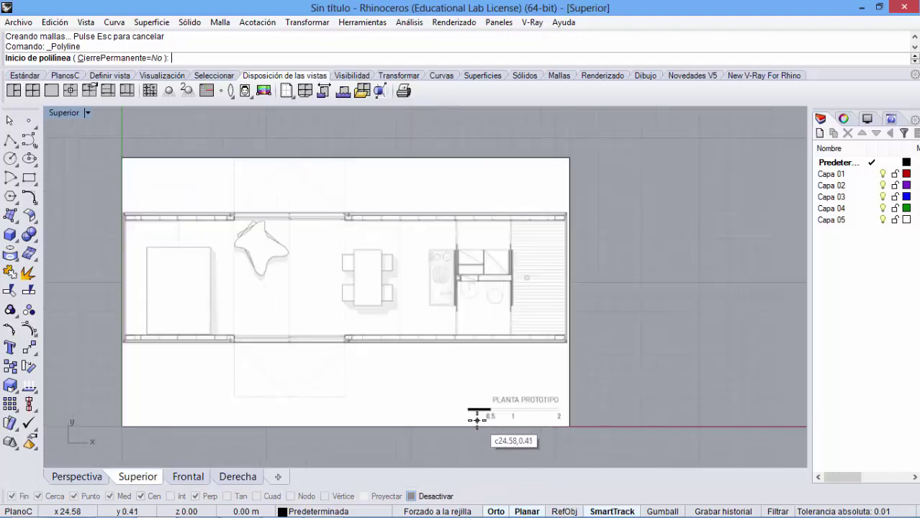
scroll(473, 415, "up", 4)
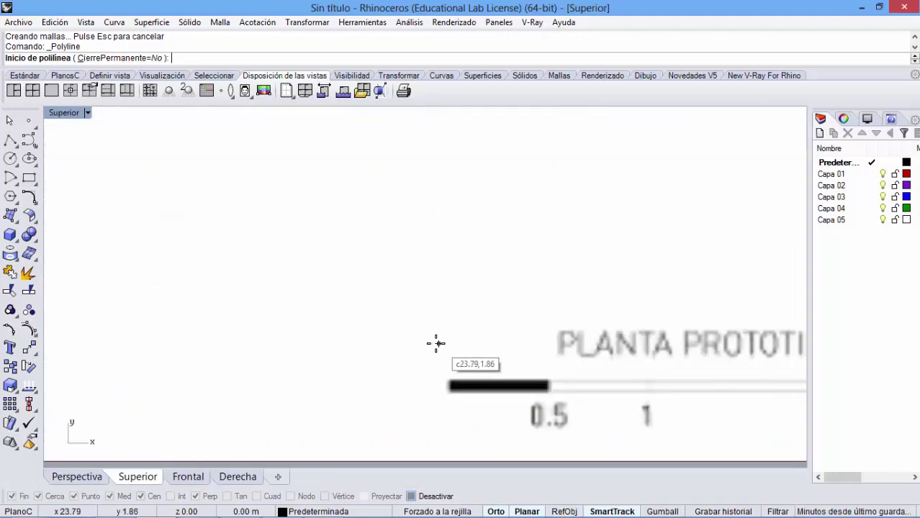
right_click_drag(476, 423, 366, 329)
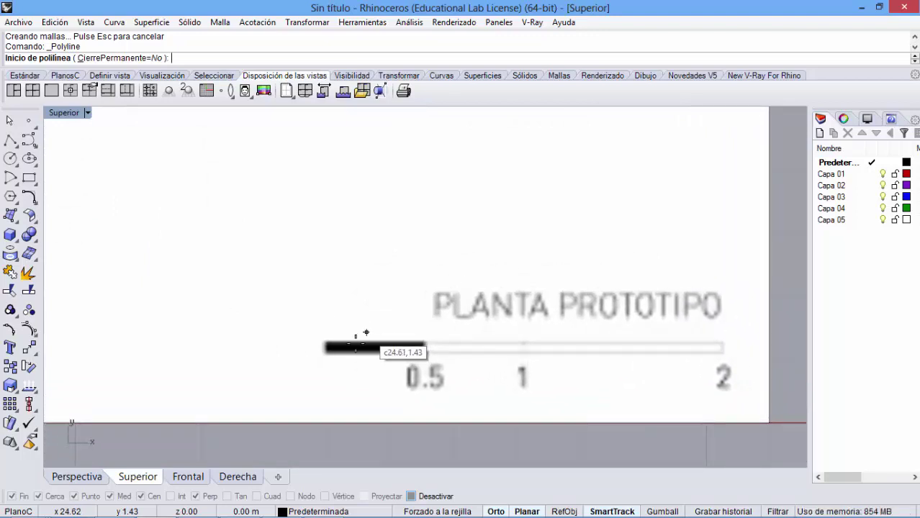
Step: Draw a horizontal line along the graphic scale's lower edge from its zero end to just past the 1 mark
left_click(325, 351)
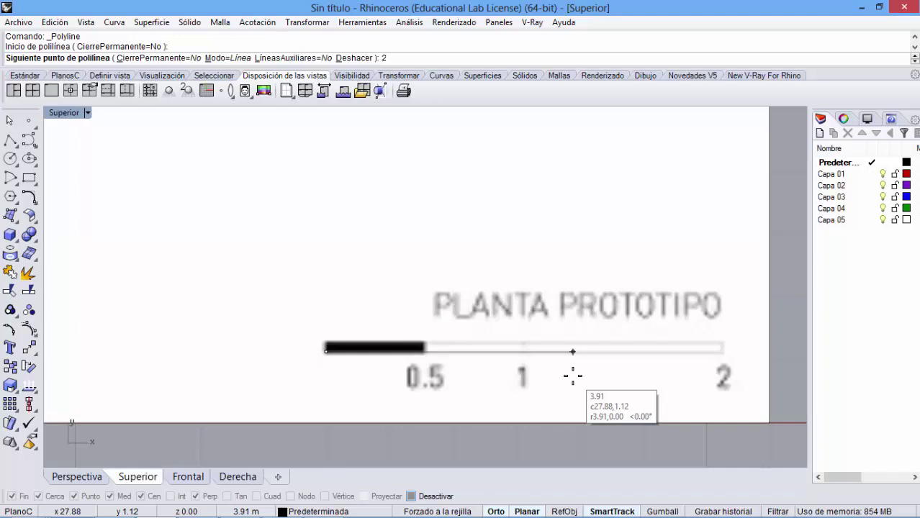
left_click(545, 336)
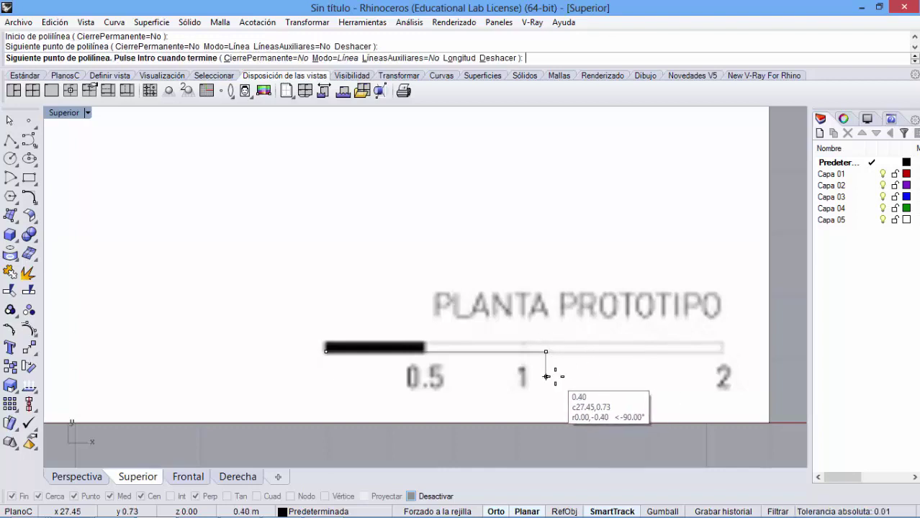
key("Return")
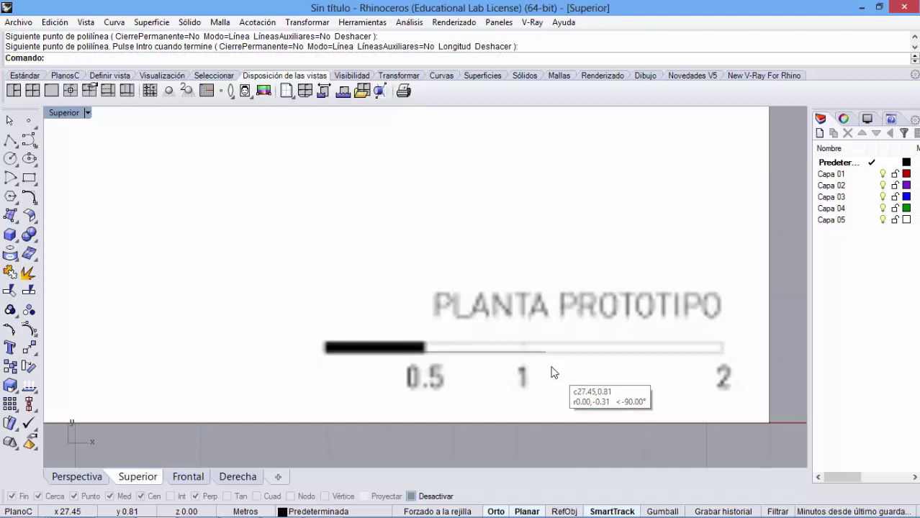
Step: Delete the line drawn along the graphic scale, selecting the curve rather than the picture surface
left_click(545, 350)
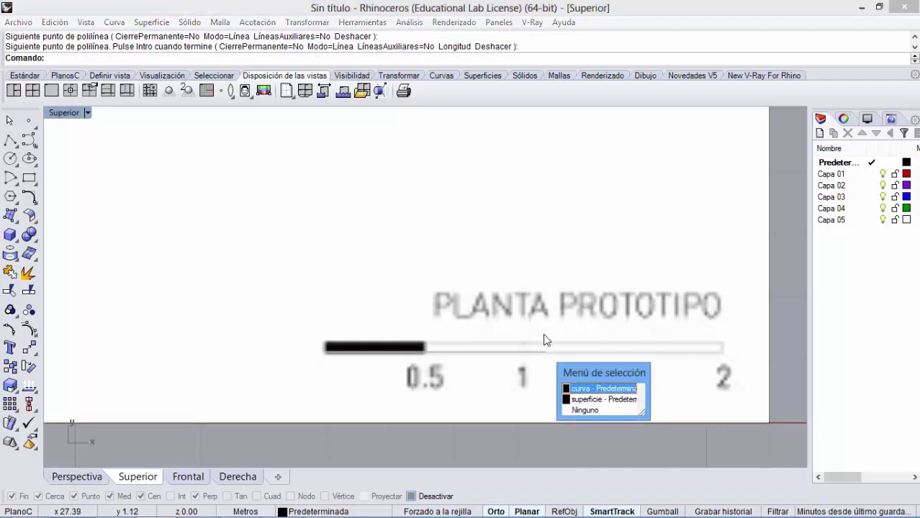
key("Down")
key("Down")
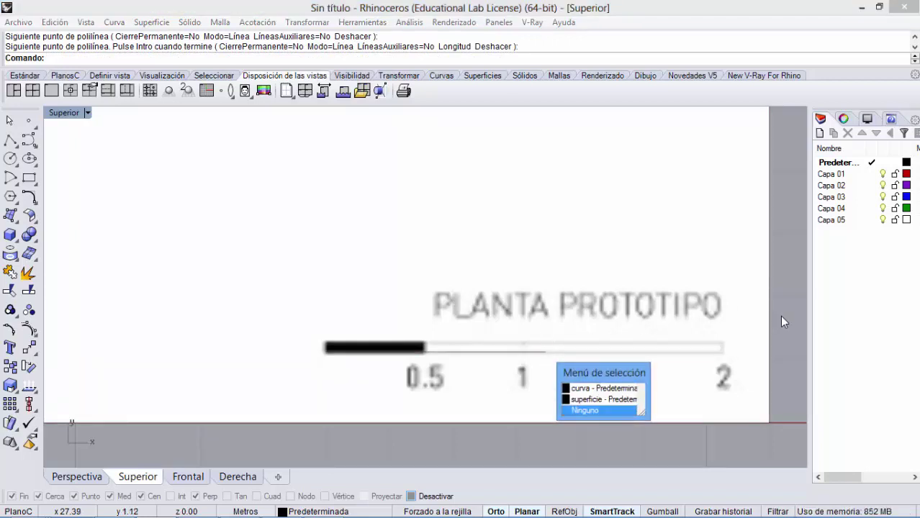
key("Return")
scroll(522, 339, "down", 3)
scroll(488, 405, "up", 1)
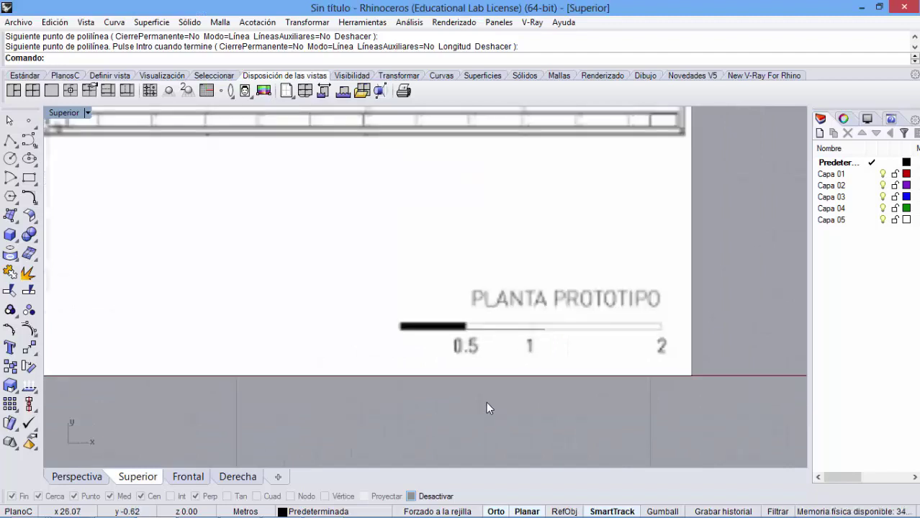
left_click(483, 329)
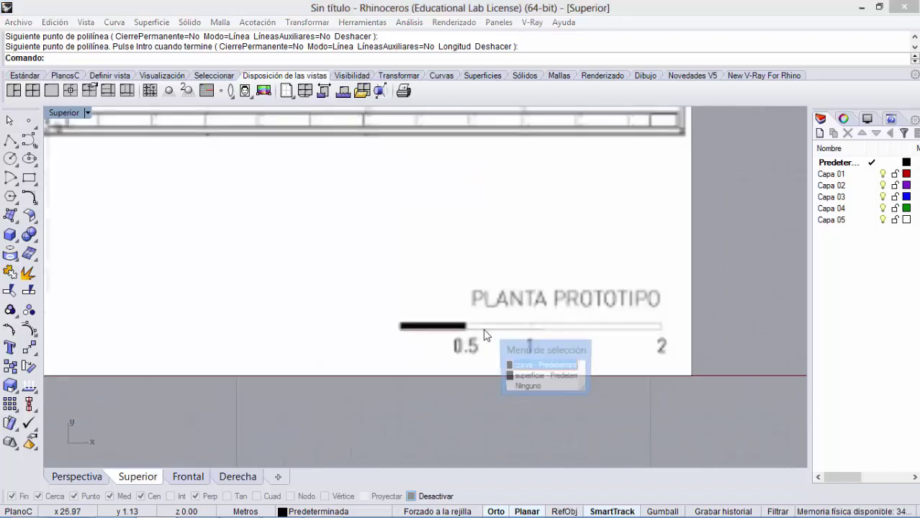
left_click(534, 366)
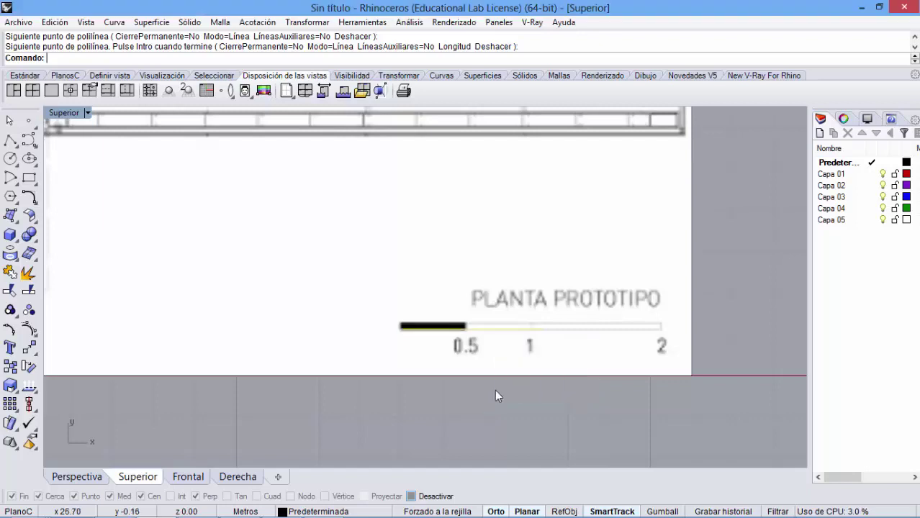
left_click(488, 334)
left_click(526, 365)
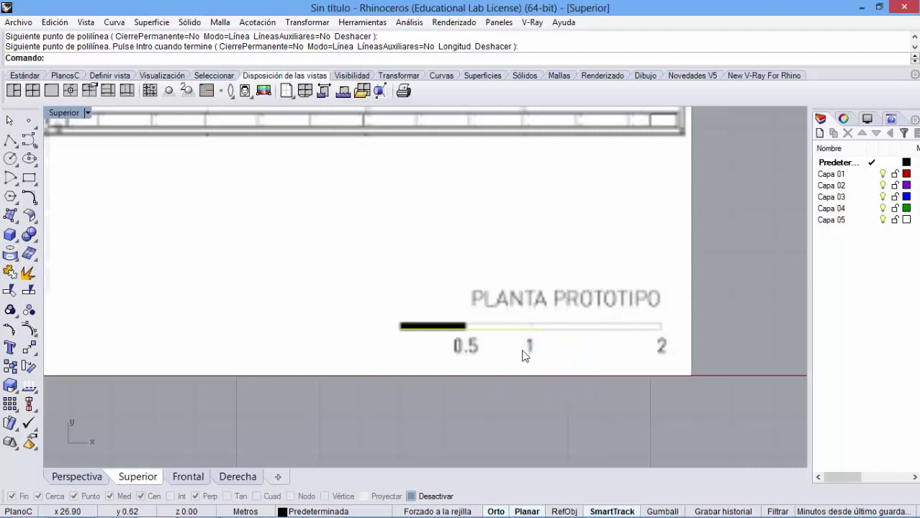
key("Delete")
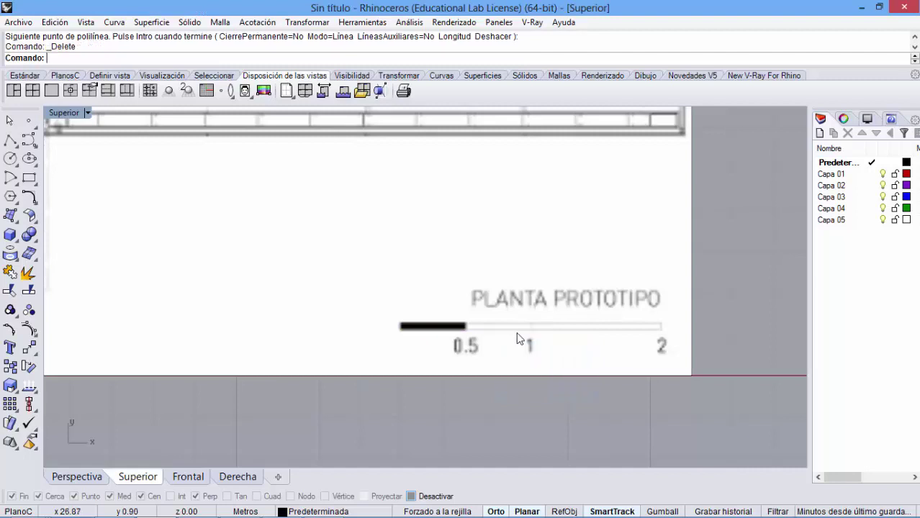
Step: Draw a horizontal 2 m polyline from the lower corner of the graphic scale's zero end, along the bar
left_click(10, 141)
scroll(403, 326, "up", 5)
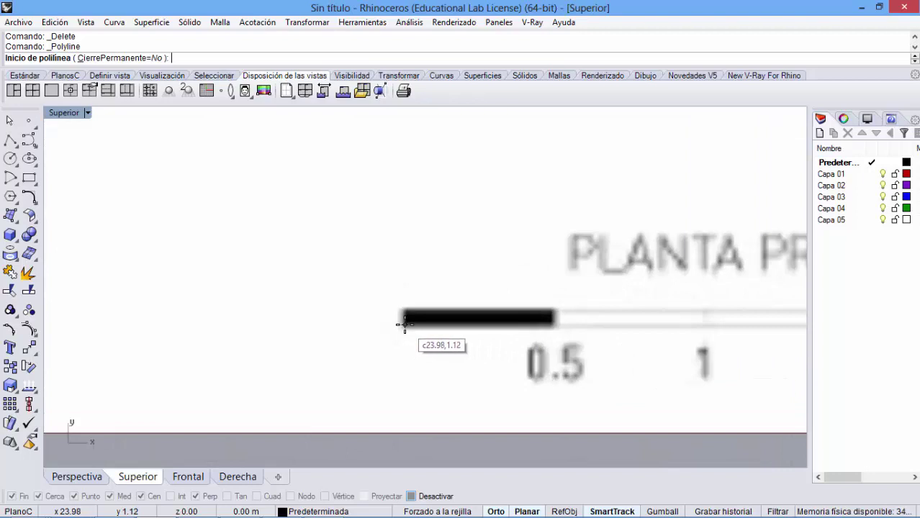
left_click(404, 324)
scroll(427, 335, "down", 2)
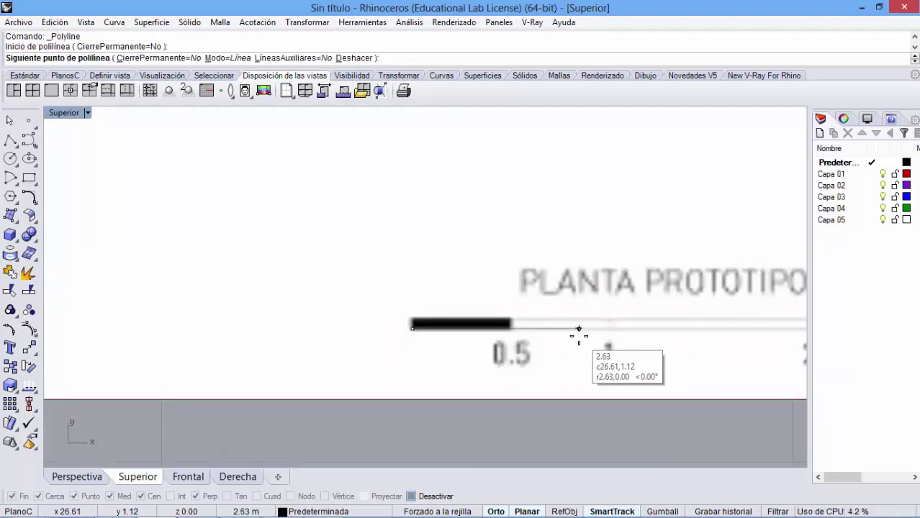
type("2")
key("Return")
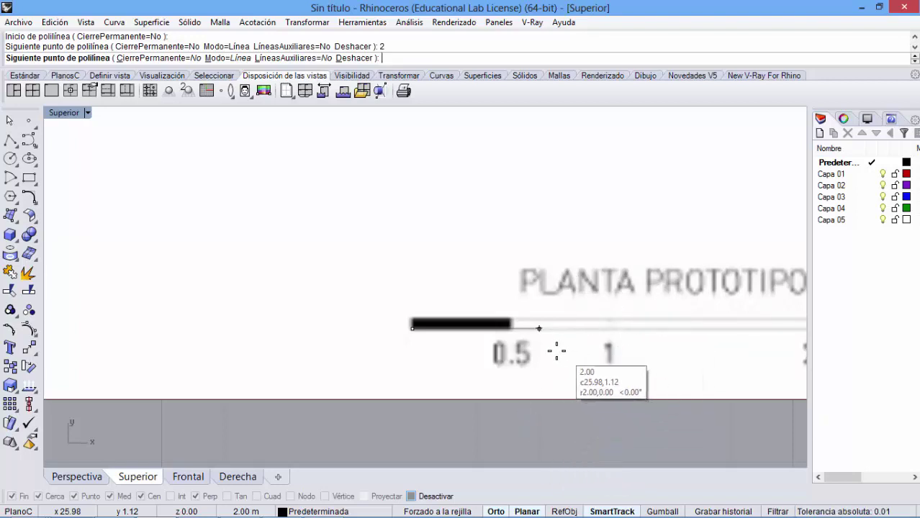
scroll(551, 354, "down", 2)
scroll(551, 355, "down", 2)
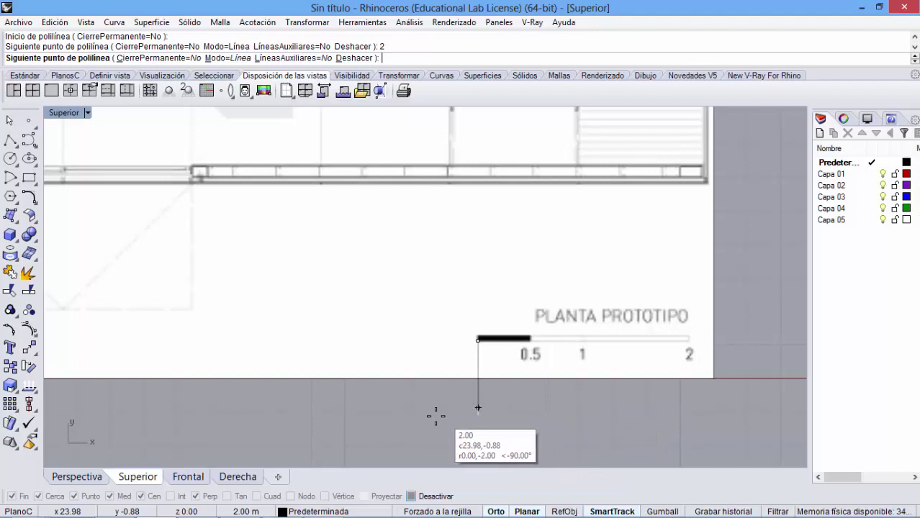
left_click(561, 351)
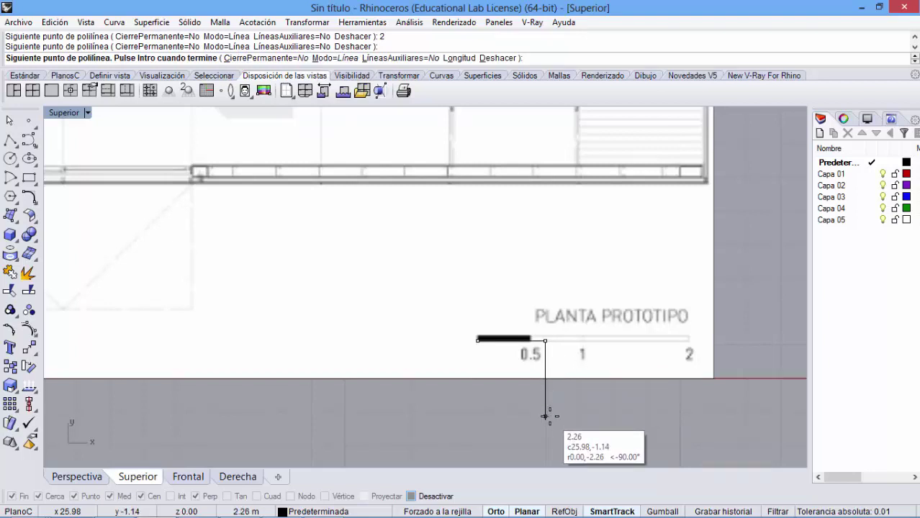
key("Return")
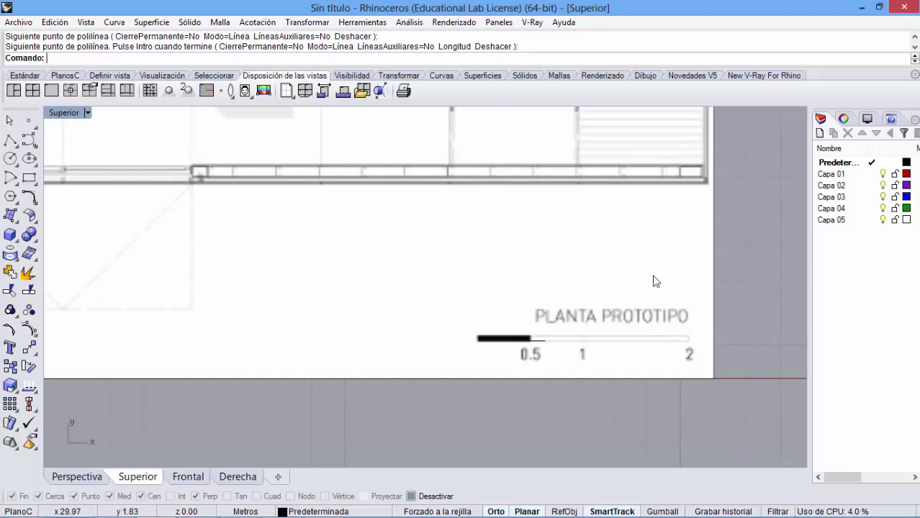
Step: Detach the Escalar scaling tools and float them over the empty area below the floor plan
left_click(12, 388)
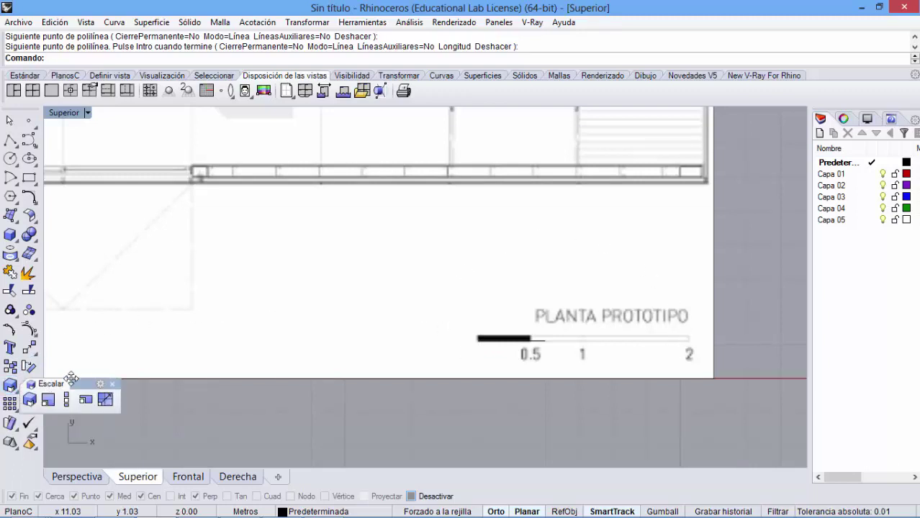
left_click_drag(43, 385, 124, 394)
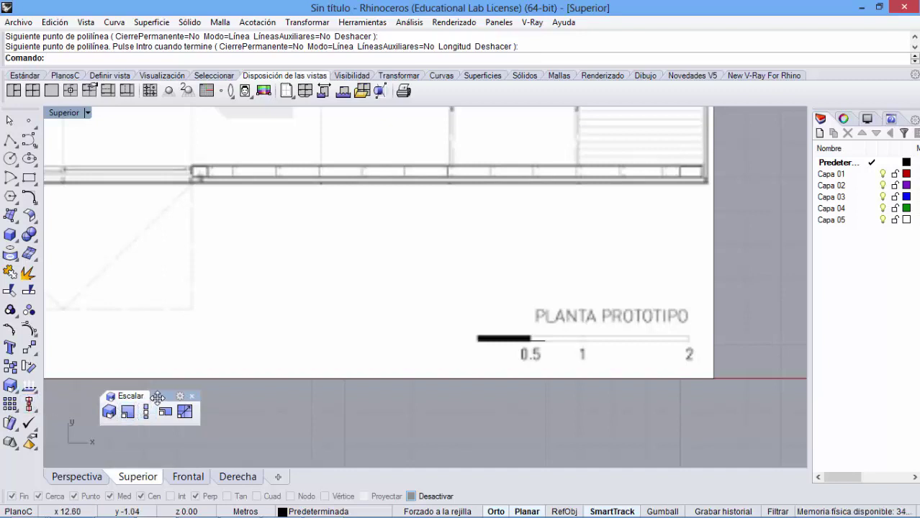
left_click_drag(172, 394, 143, 391)
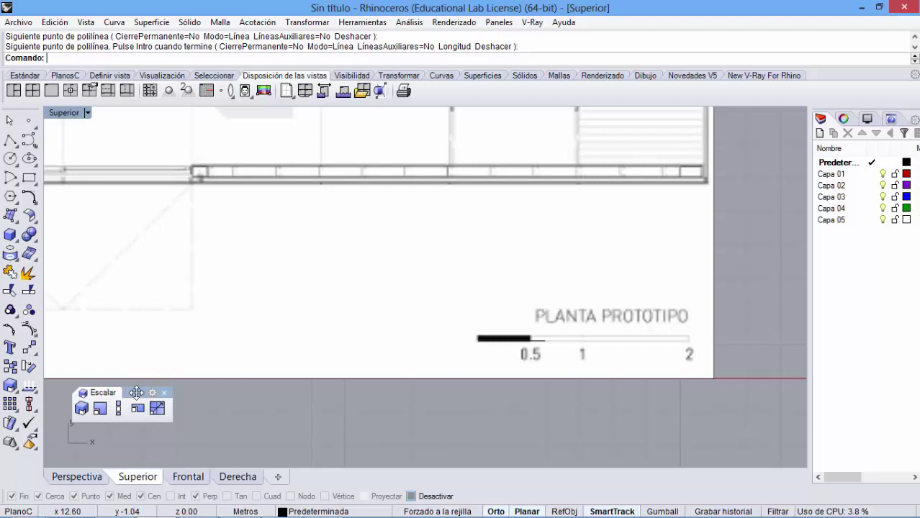
mouse_move(137, 392)
left_mouse_down()
mouse_move(202, 392)
mouse_move(141, 392)
left_mouse_up()
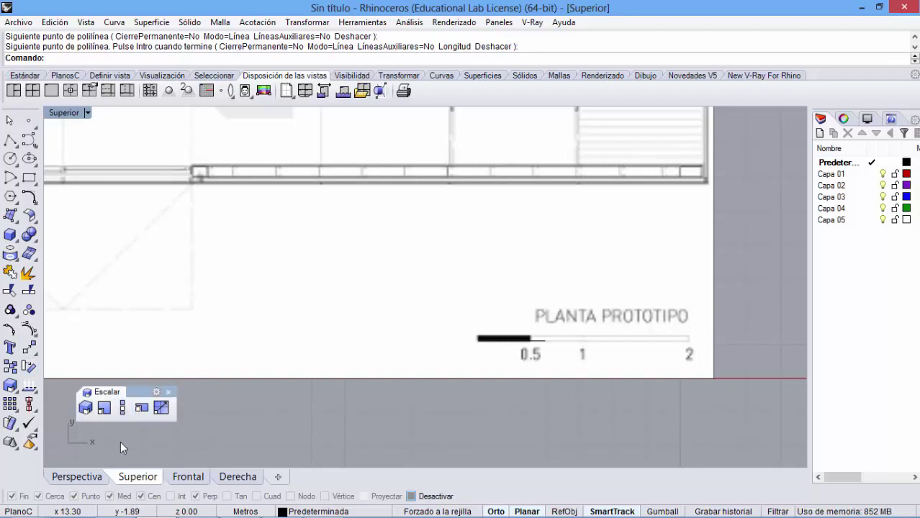
Step: Start a 2D scale of the floor plan frame, snapping the origin to the 2 m line's start at the graphic scale's zero end
left_click(104, 409)
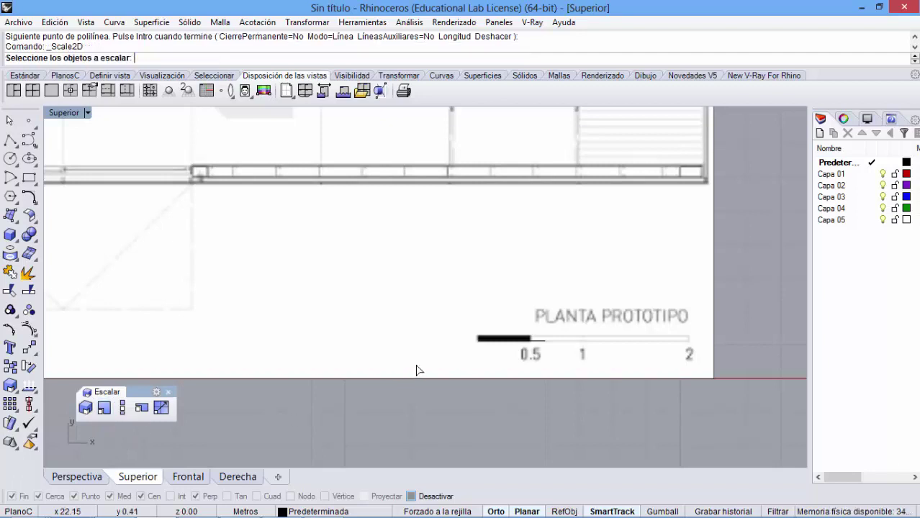
left_click(498, 380)
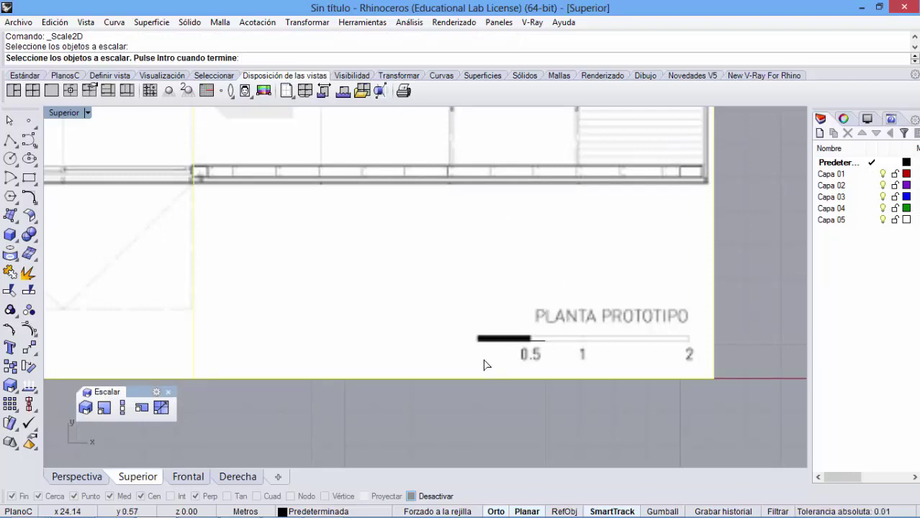
key("Return")
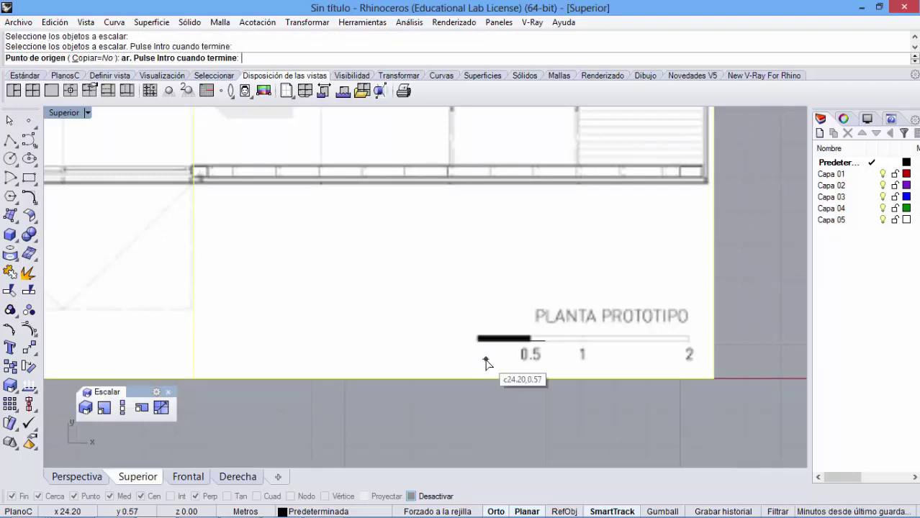
scroll(483, 355, "up", 2)
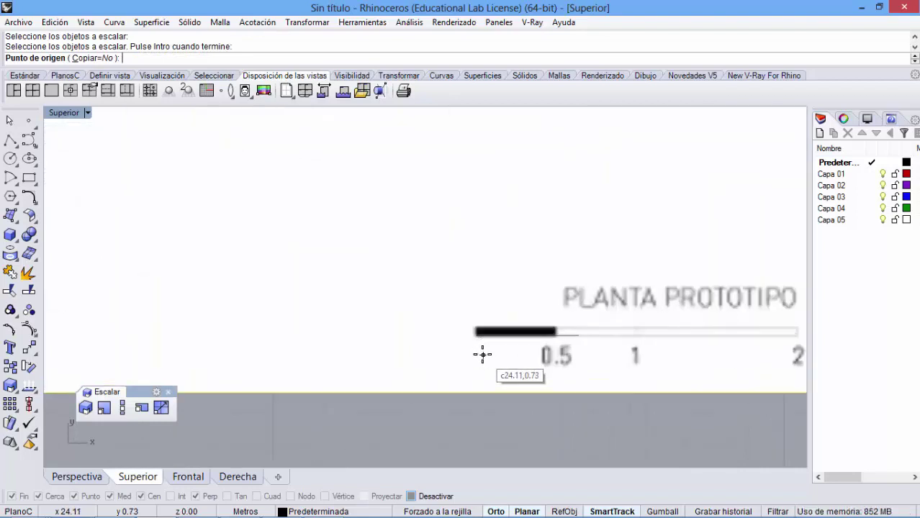
scroll(478, 345, "up", 3)
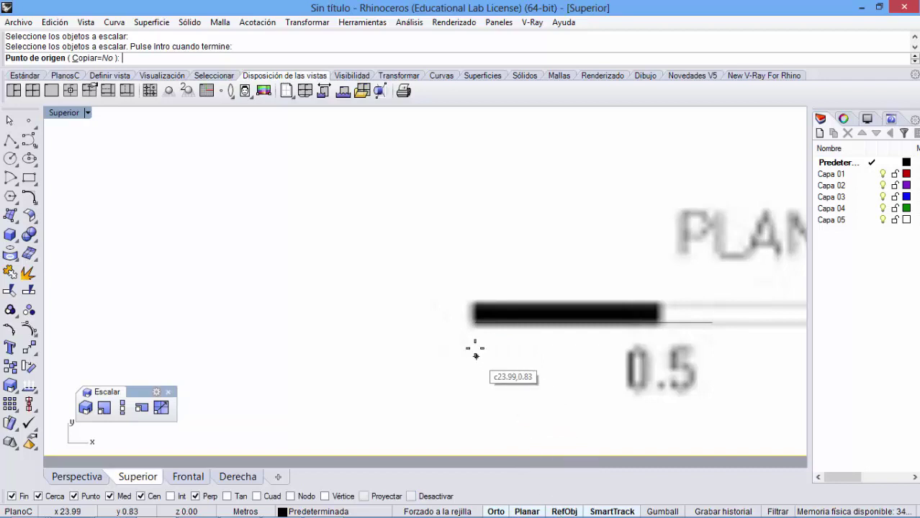
left_click(475, 326)
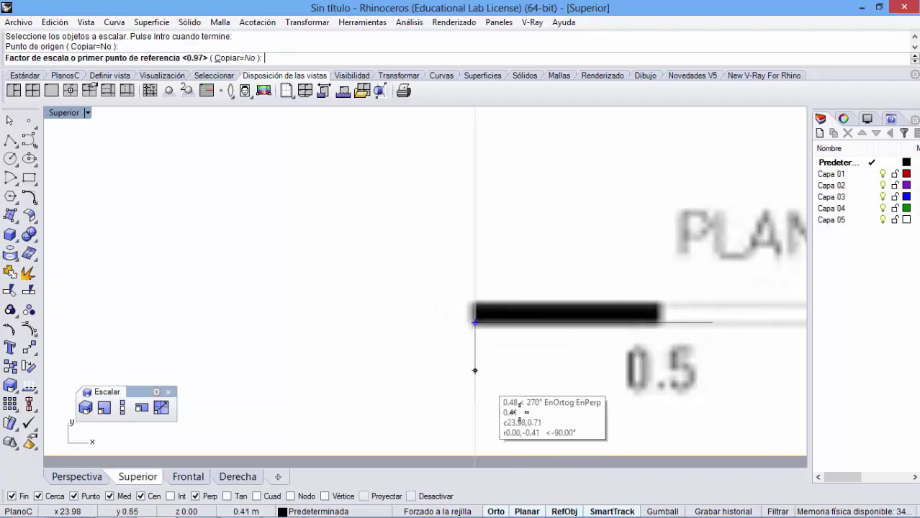
Step: Disable object snaps and set the first scaling reference point at the graphic scale's 2 end
left_click(412, 496)
scroll(593, 402, "down", 2)
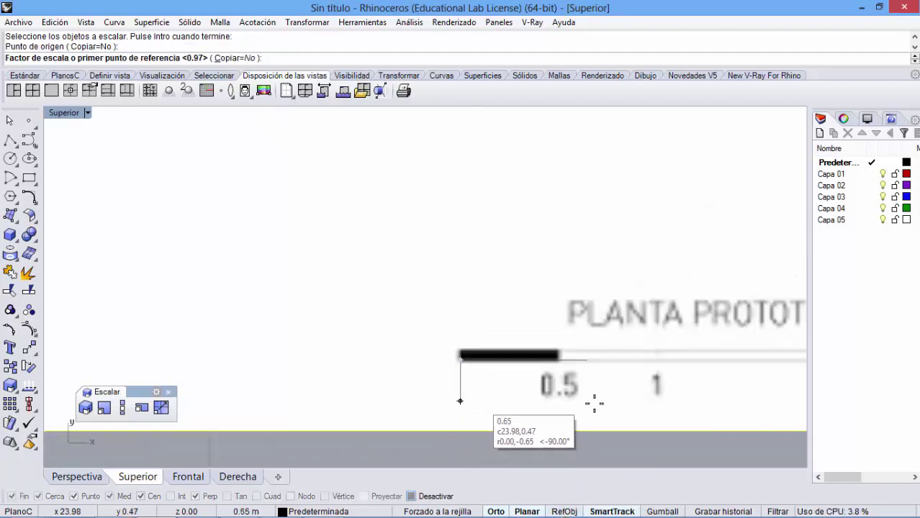
scroll(731, 361, "down", 2)
right_click_drag(731, 361, 411, 322)
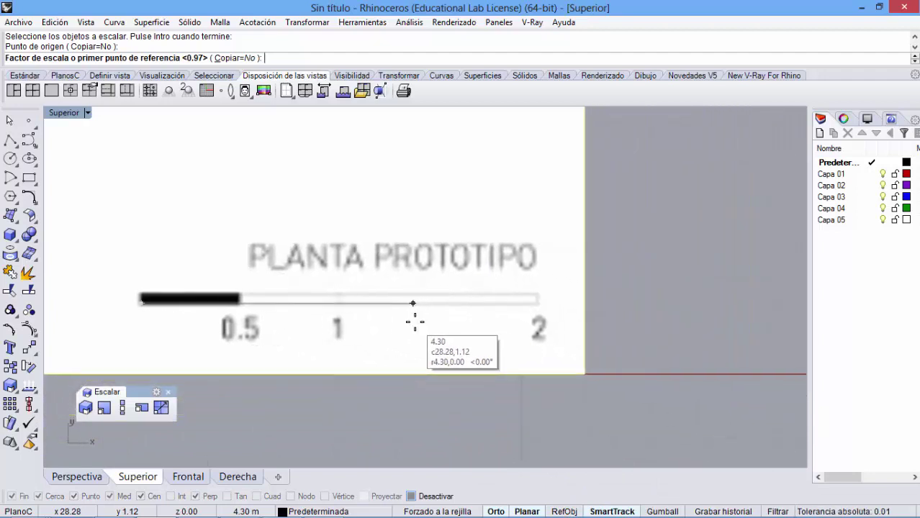
scroll(537, 317, "up", 5)
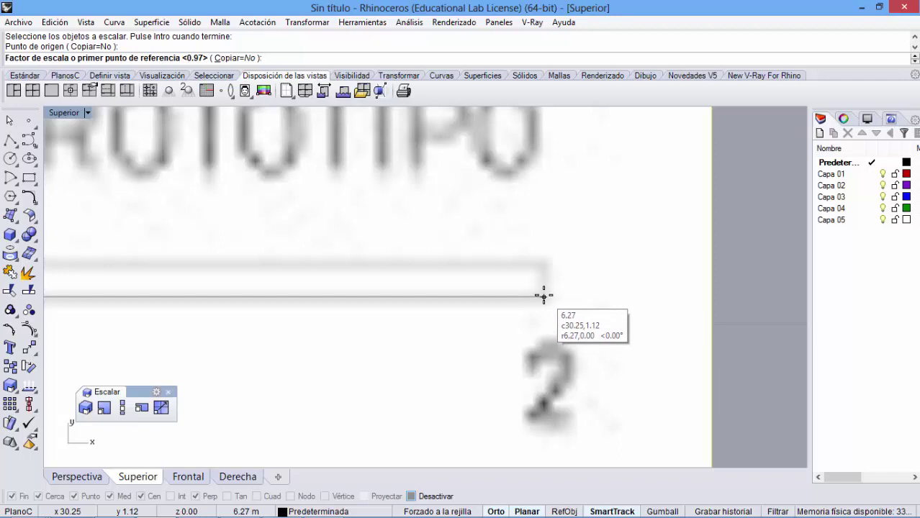
left_click(543, 295)
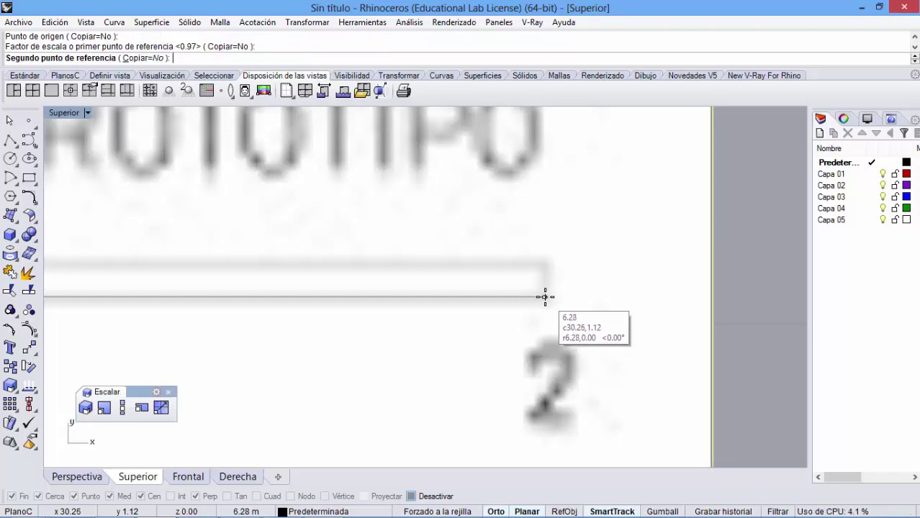
Step: Re-enable object snaps and finish the 2D scale by snapping the second reference point to the 2 m line's far end
scroll(544, 296, "down", 5)
scroll(525, 314, "down", 5)
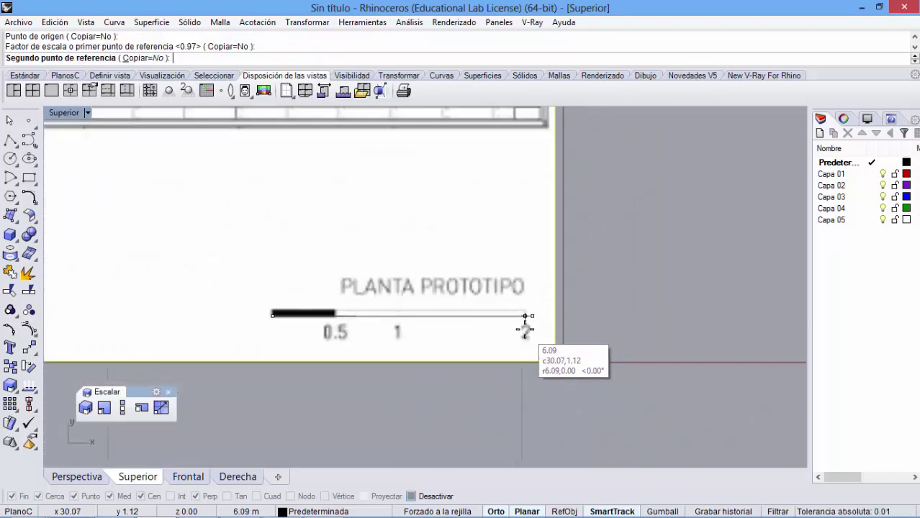
scroll(367, 326, "down", 3)
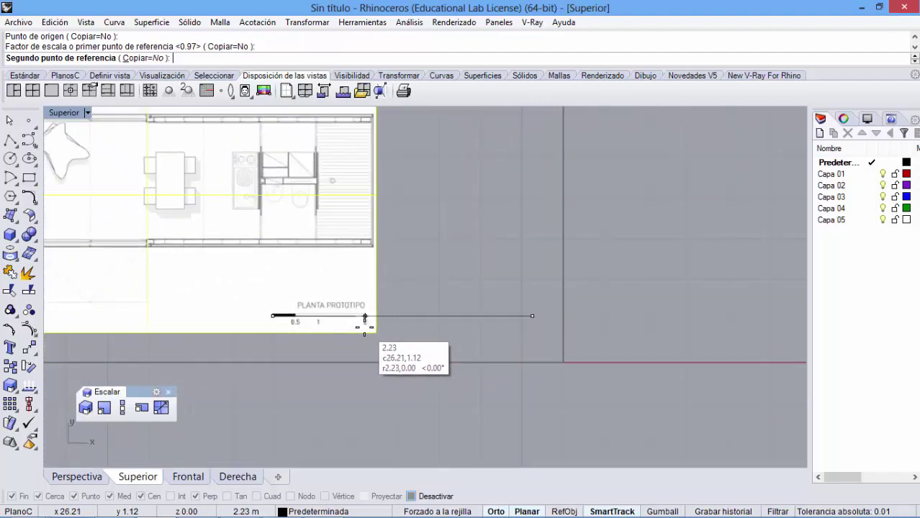
scroll(359, 324, "up", 6)
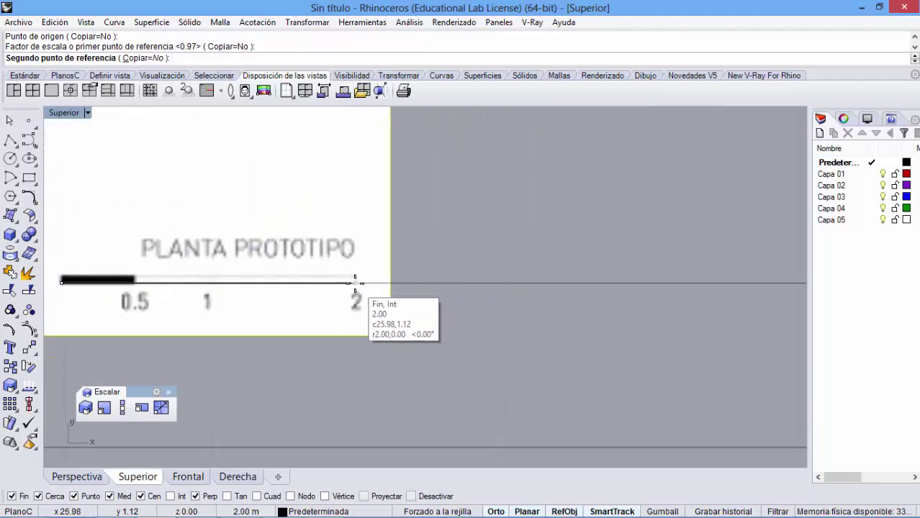
left_click(354, 284)
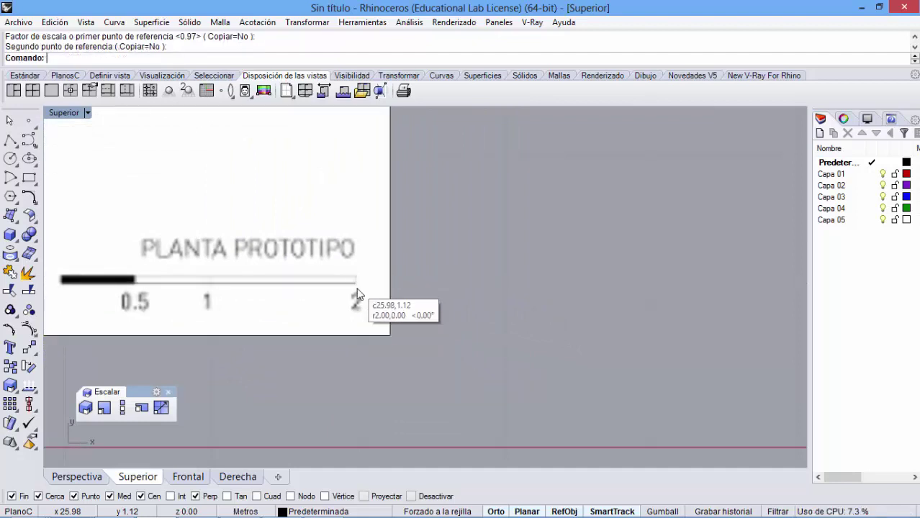
Step: Check the 2 m line against the graphic scale of the rescaled floor plan by selecting the curve
right_click_drag(387, 352, 509, 357)
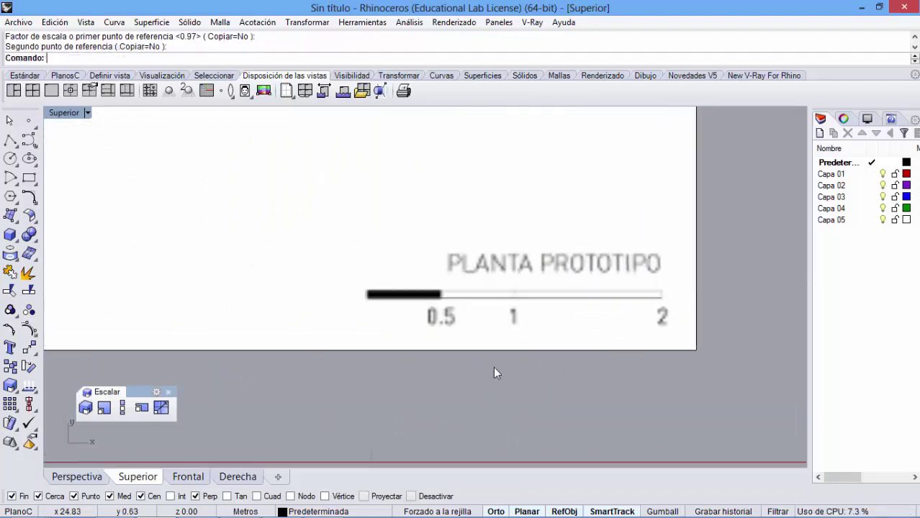
scroll(661, 299, "up", 1)
scroll(660, 299, "up", 1)
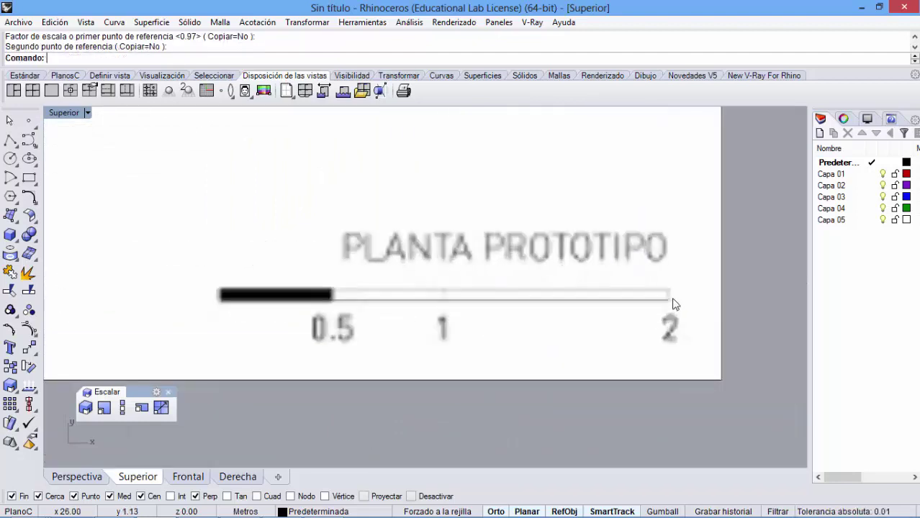
left_click(279, 303)
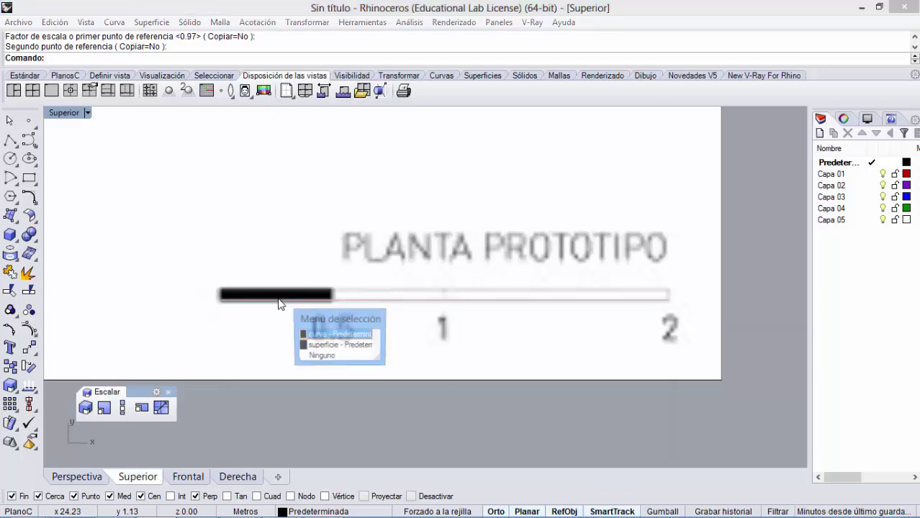
left_click(351, 331)
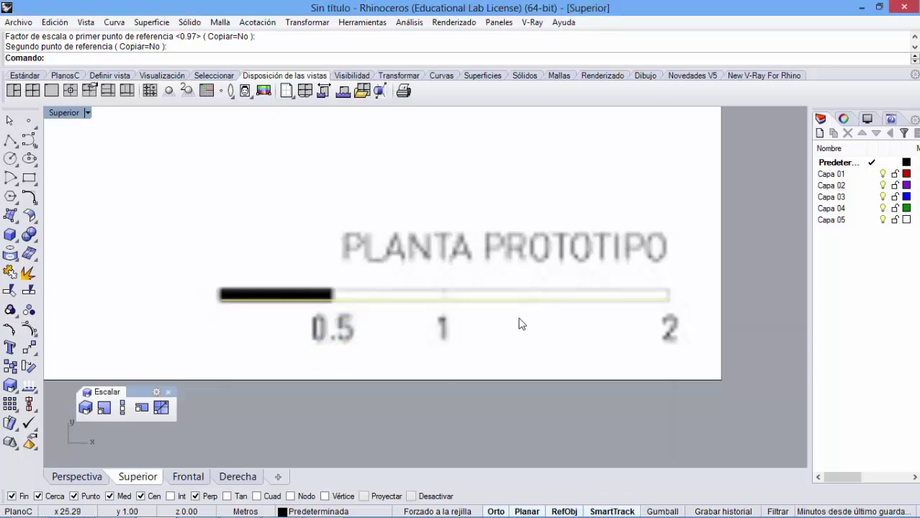
scroll(268, 316, "down", 1)
scroll(434, 288, "down", 2)
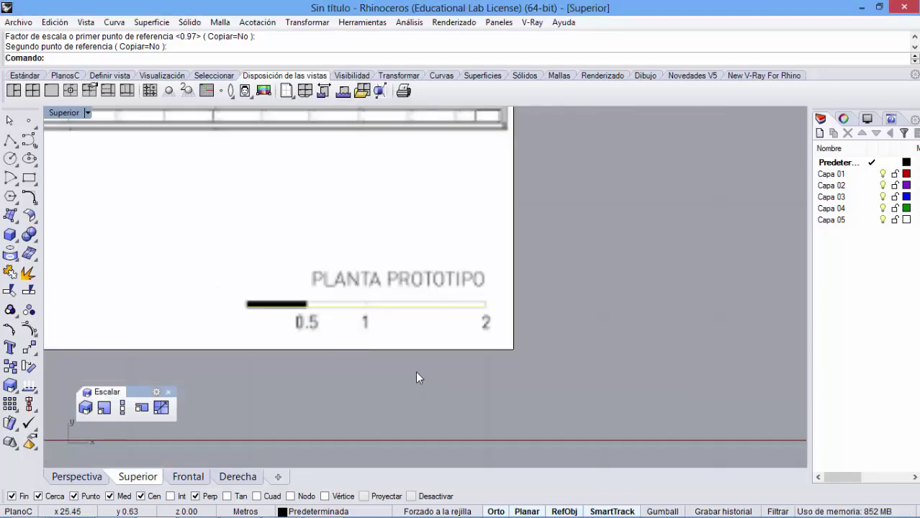
scroll(383, 374, "down", 5)
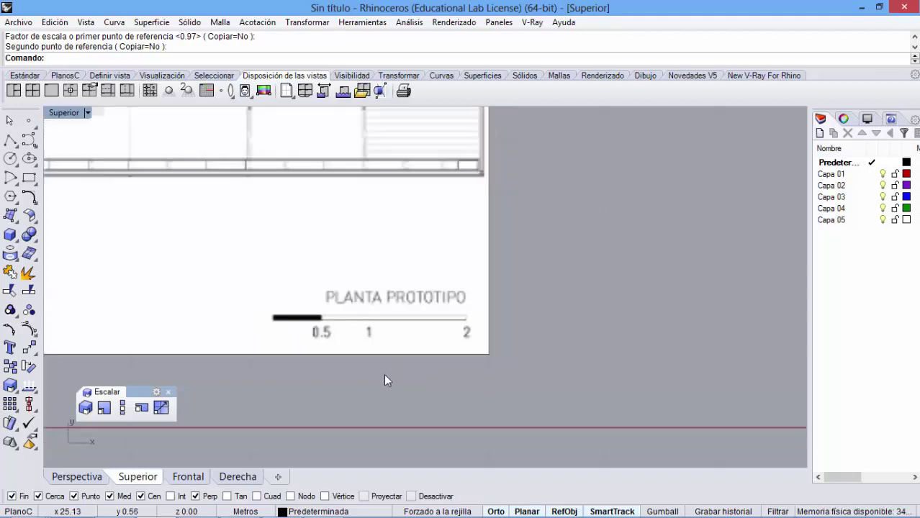
Step: Group the floor plan frame with the 2 m reference line and test that both select together
right_click_drag(329, 348, 471, 308)
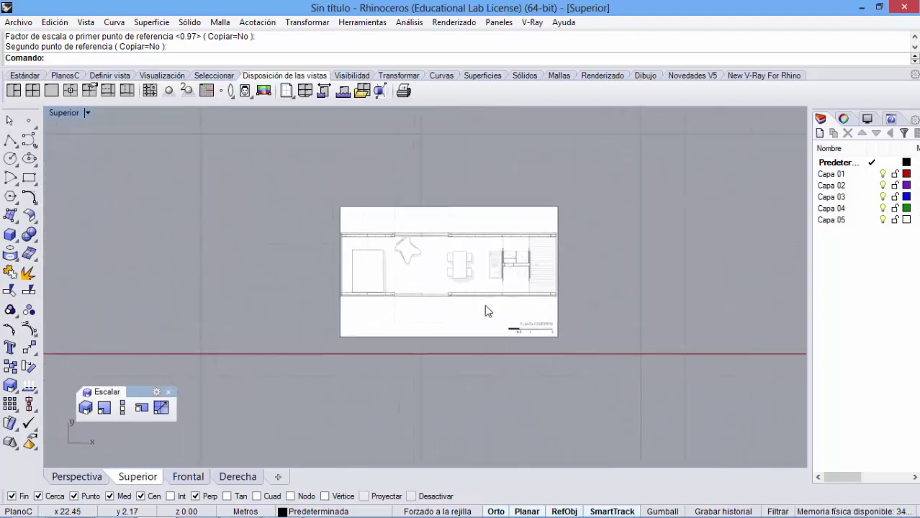
scroll(495, 313, "down", 3)
mouse_move(361, 210)
left_mouse_down()
mouse_move(609, 351)
mouse_move(581, 352)
left_mouse_up()
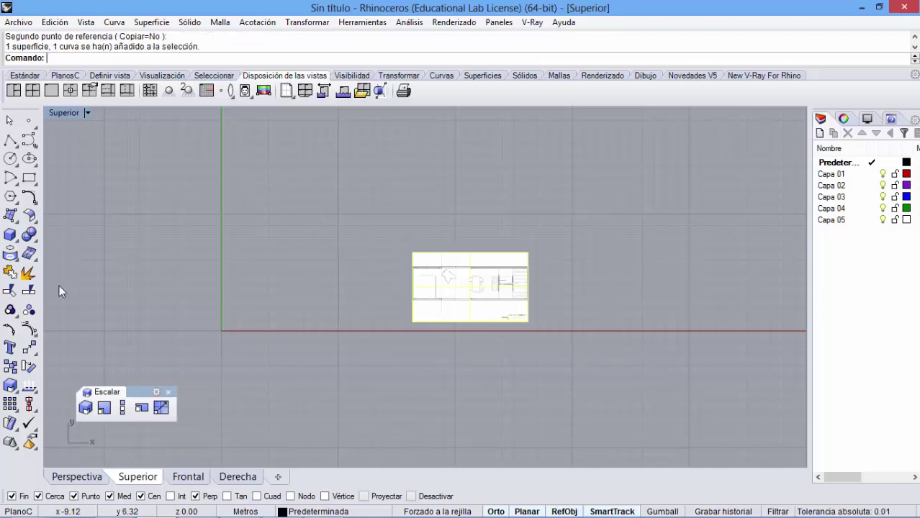
left_click(11, 311)
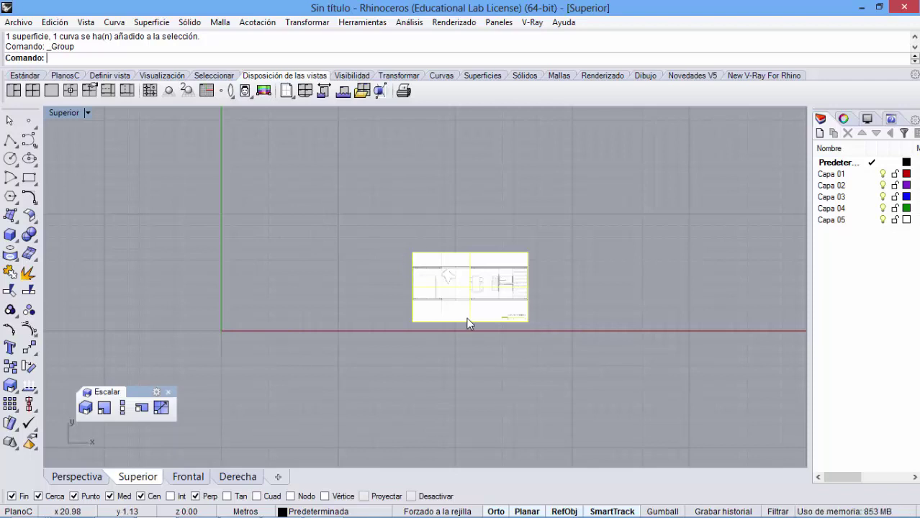
left_click(504, 339)
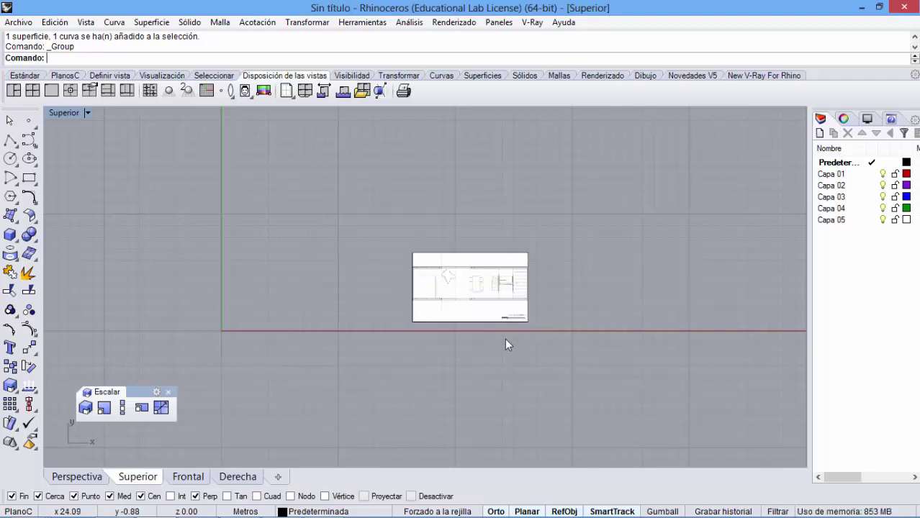
left_click(498, 311)
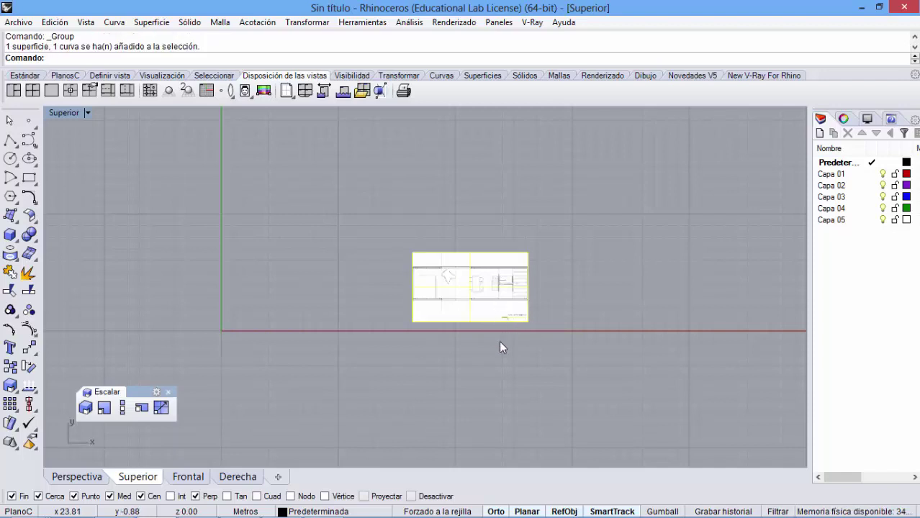
left_click(498, 340)
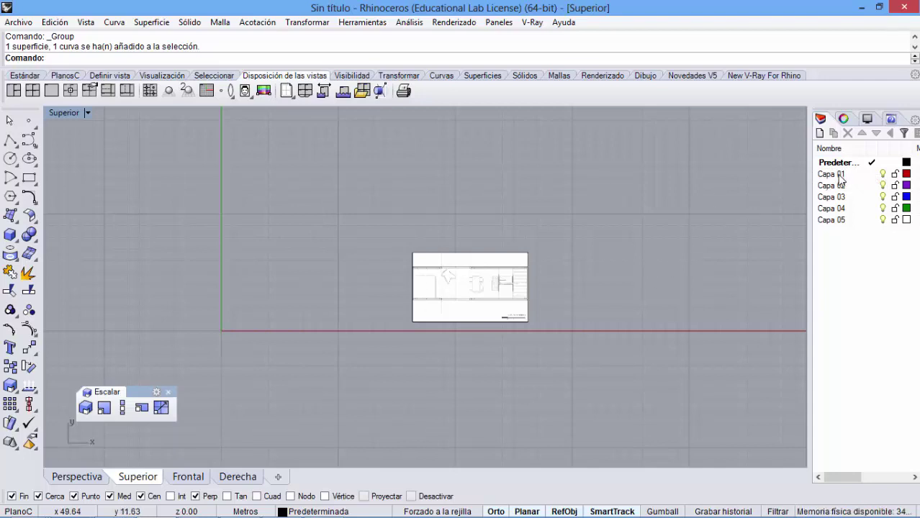
Step: Rename the layer Capa 01 as "btimap planta"
left_click(833, 175)
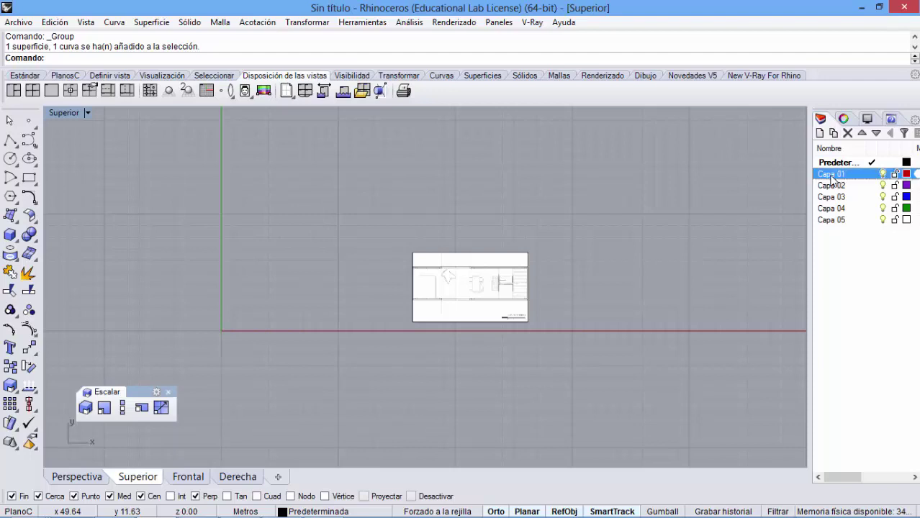
left_click(832, 174)
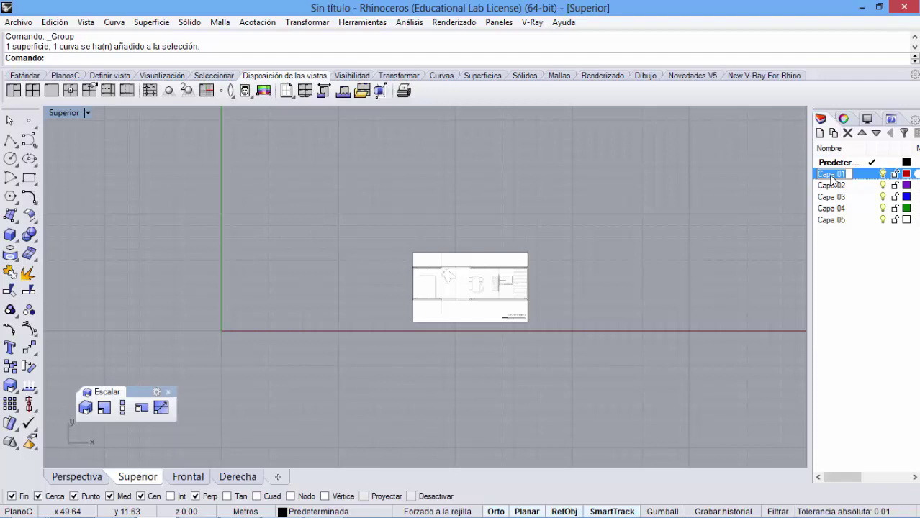
type("bitma")
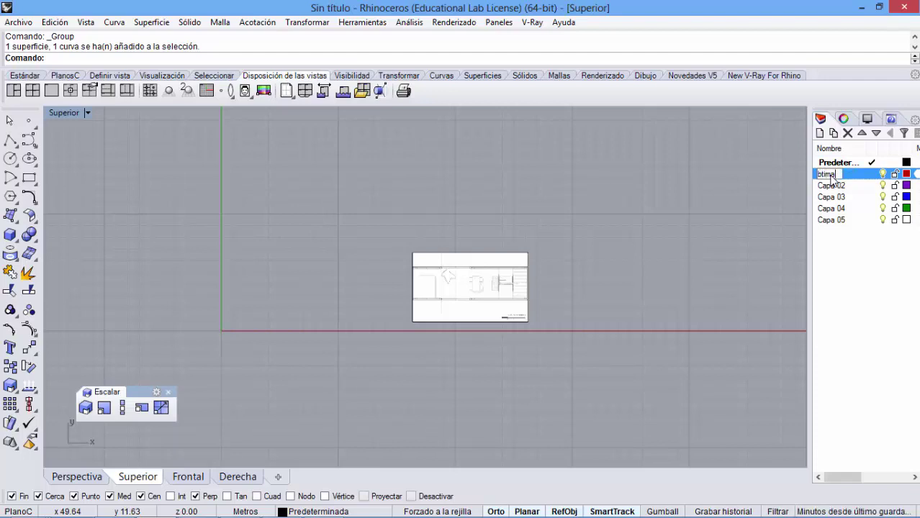
type("timap planta")
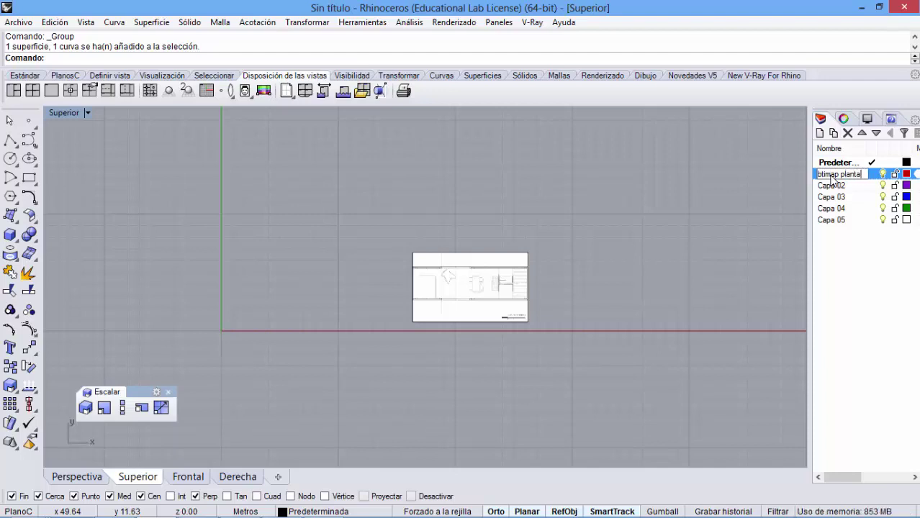
key("Return")
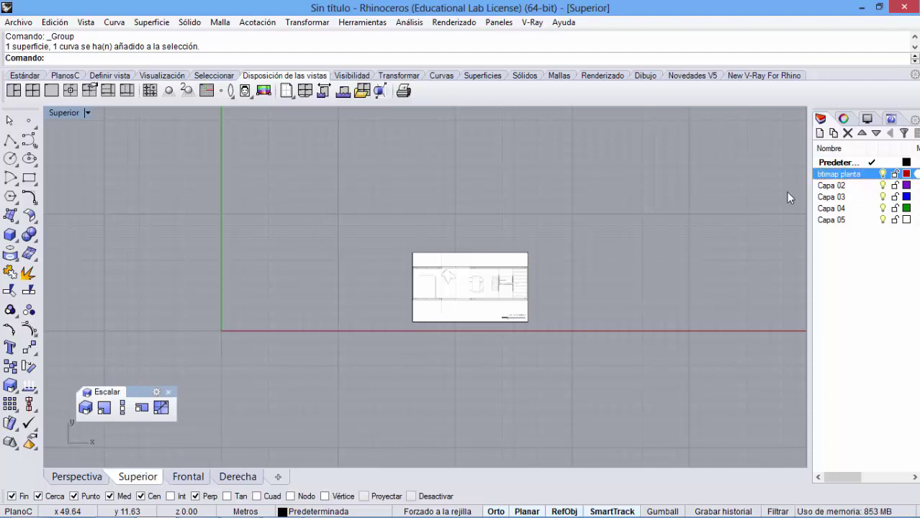
Step: Assign the grouped floor plan and reference line to the "btimap planta" layer
left_click(424, 289)
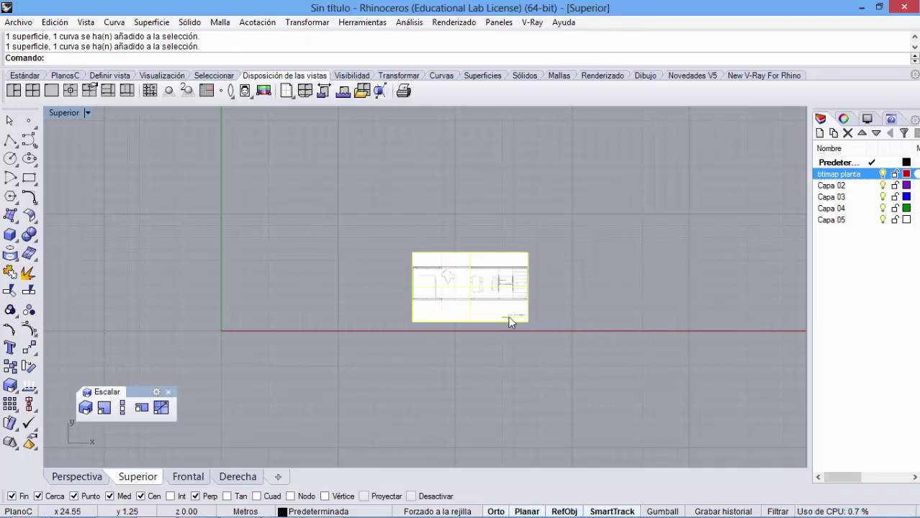
right_click(848, 175)
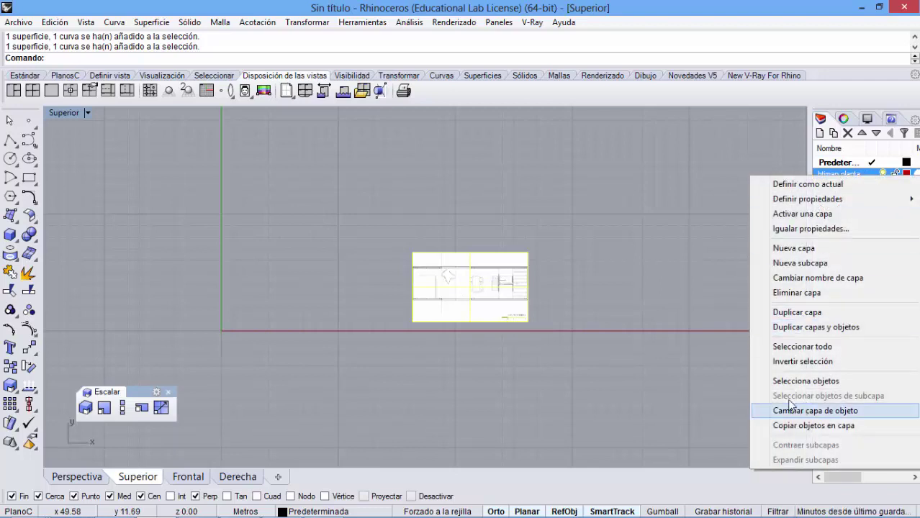
left_click(823, 412)
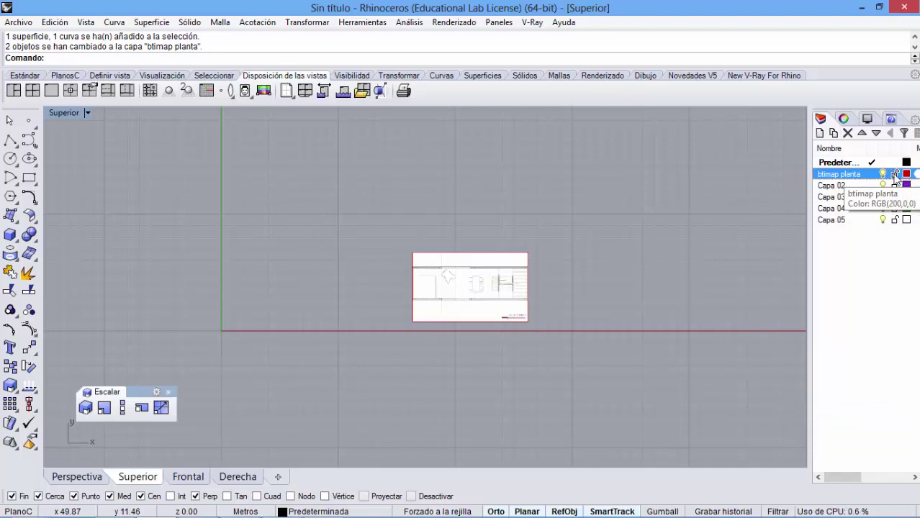
Step: Start moving the floor plan group, setting the base point at the lower-left outer wall corner with object snaps suspended
scroll(515, 316, "up", 5)
scroll(529, 317, "up", 5)
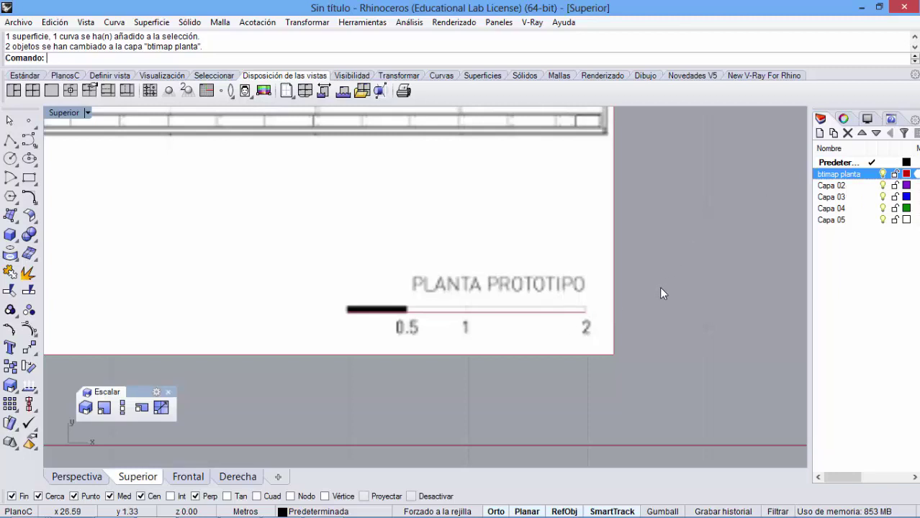
scroll(662, 287, "down", 5)
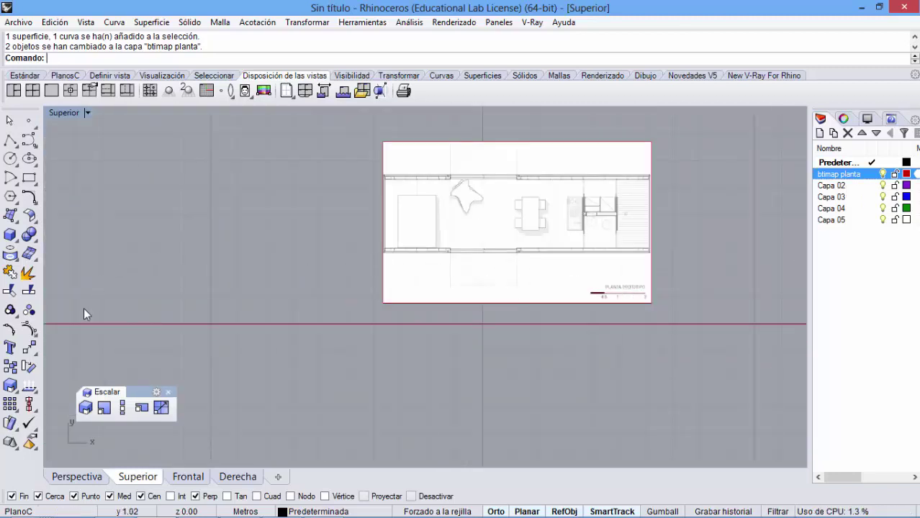
left_click(29, 348)
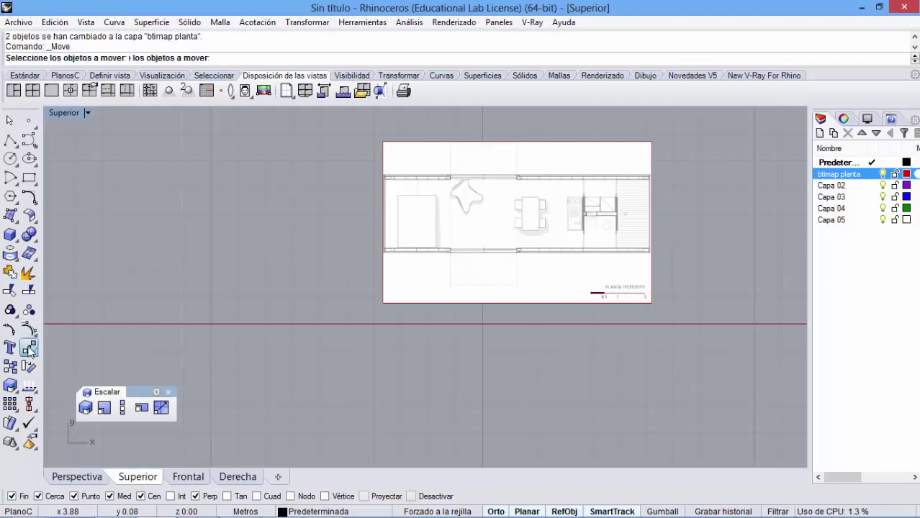
left_click(420, 256)
key("Return")
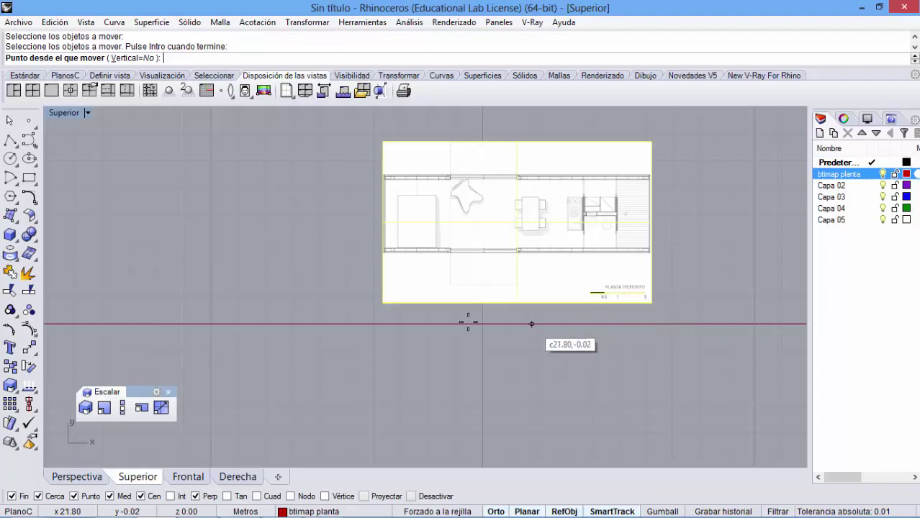
scroll(389, 252, "up", 6)
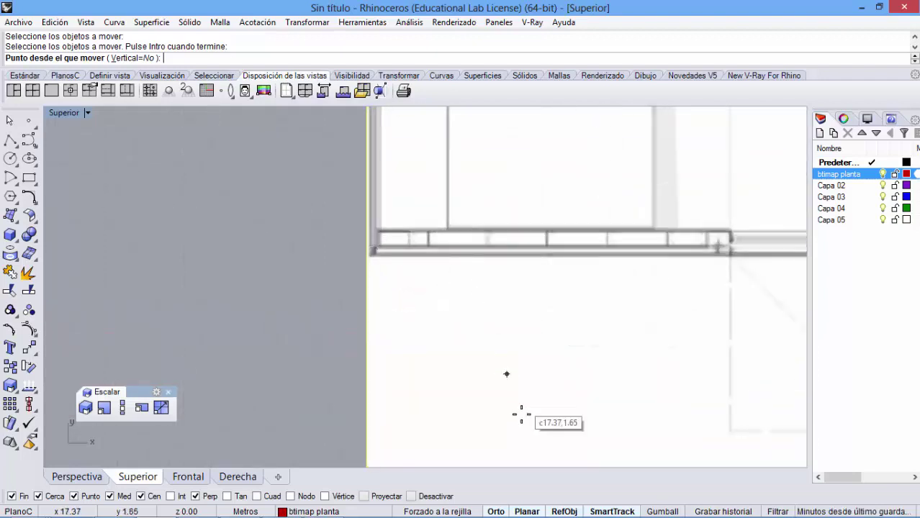
key("alt")
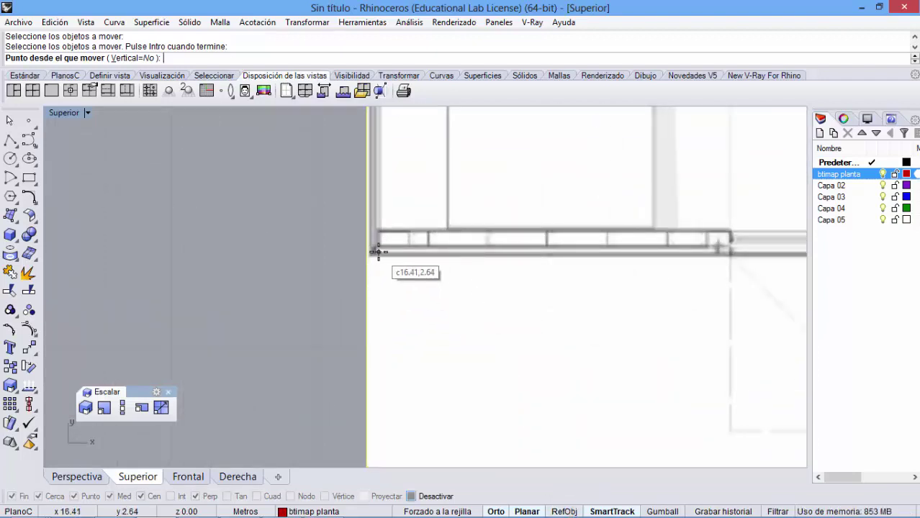
scroll(376, 252, "up", 4)
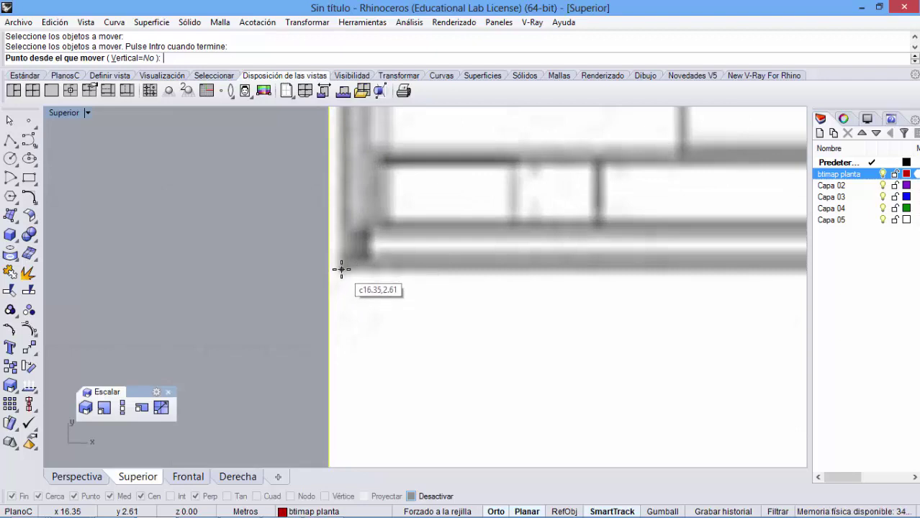
left_click(341, 269)
Step: Finish moving the floor plan group freely with Ortho off, placing its lower-left outer wall corner on the origin
scroll(369, 263, "down", 10)
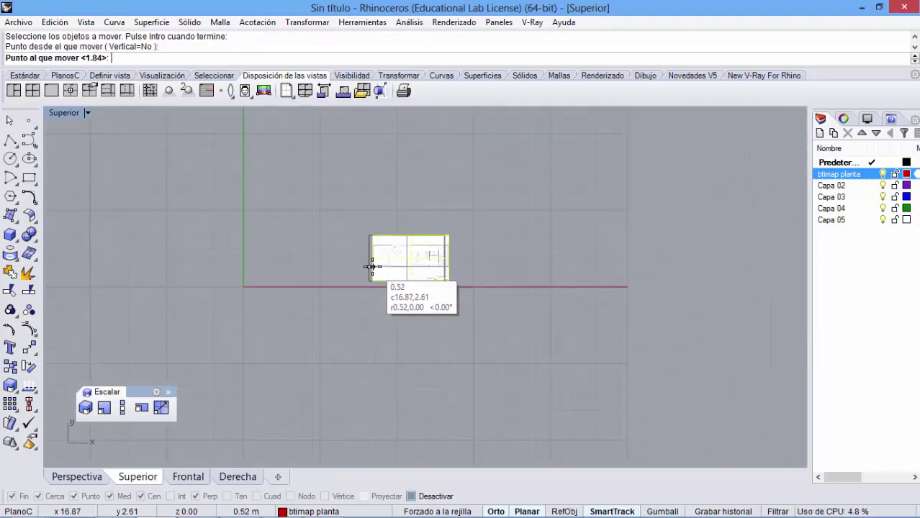
scroll(245, 281, "up", 10)
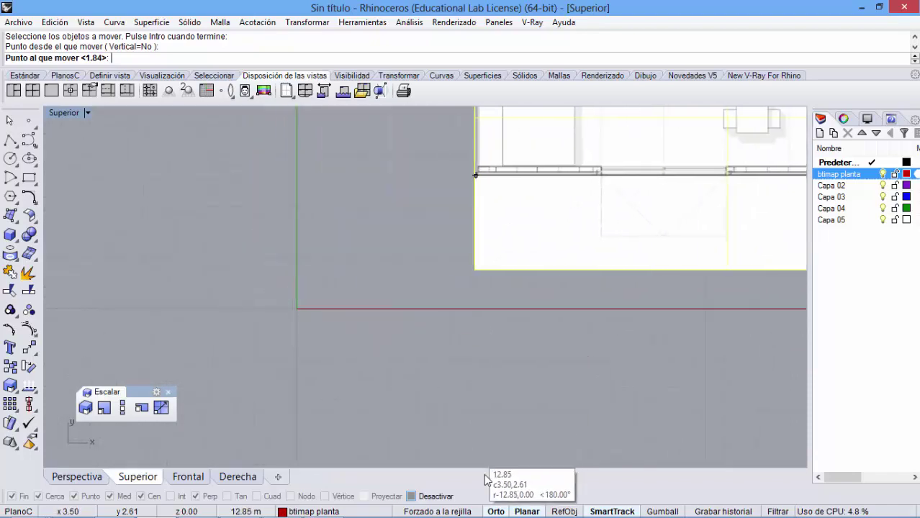
left_click(495, 512)
scroll(293, 311, "down", 3)
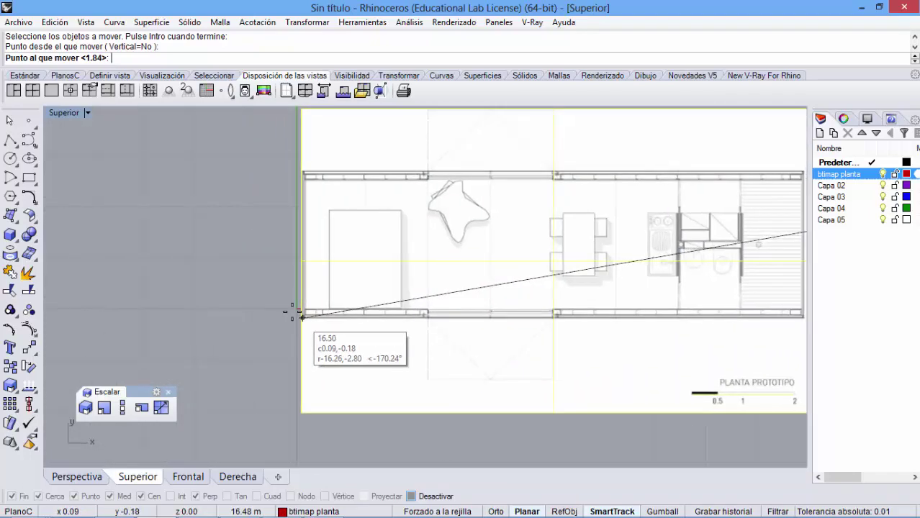
scroll(293, 312, "up", 10)
scroll(400, 288, "down", 3)
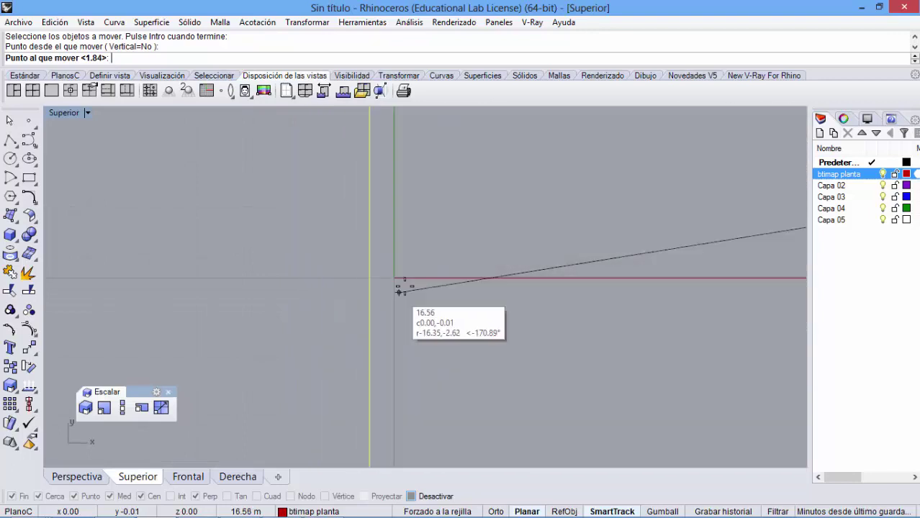
scroll(396, 277, "up", 3)
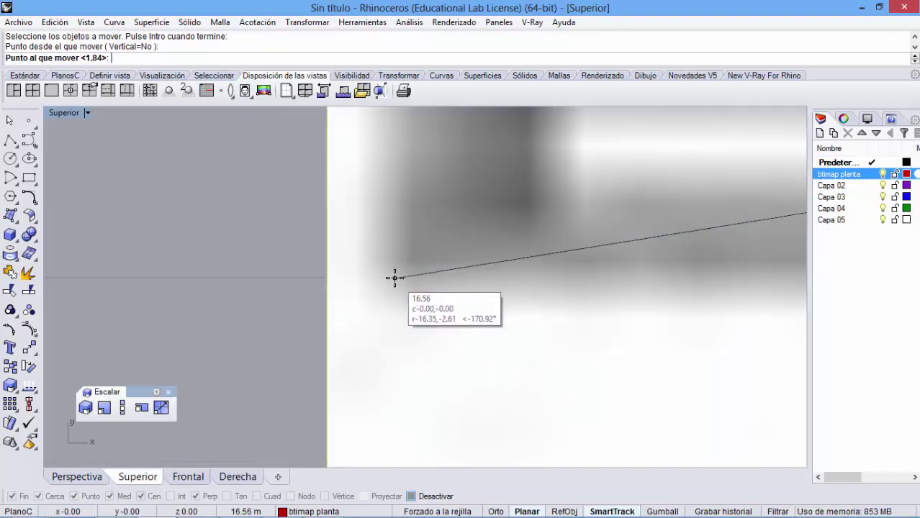
scroll(394, 278, "up", 2)
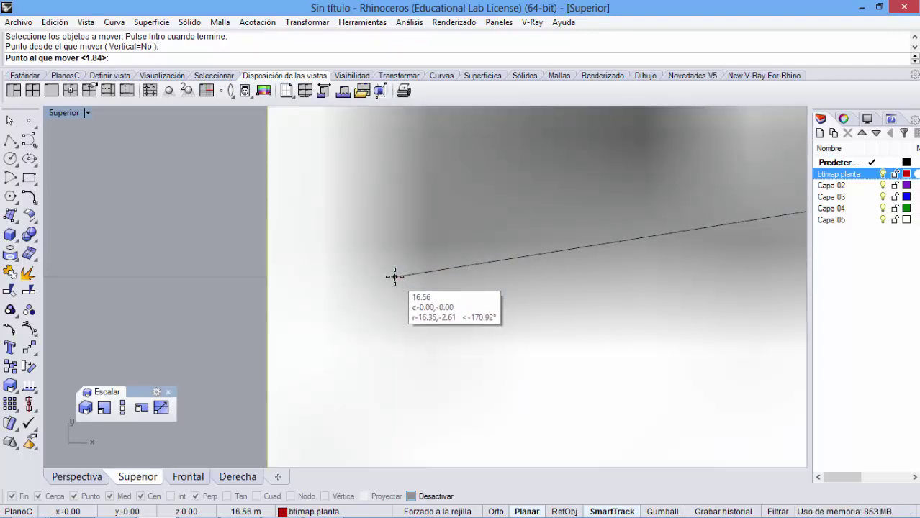
left_click(411, 282)
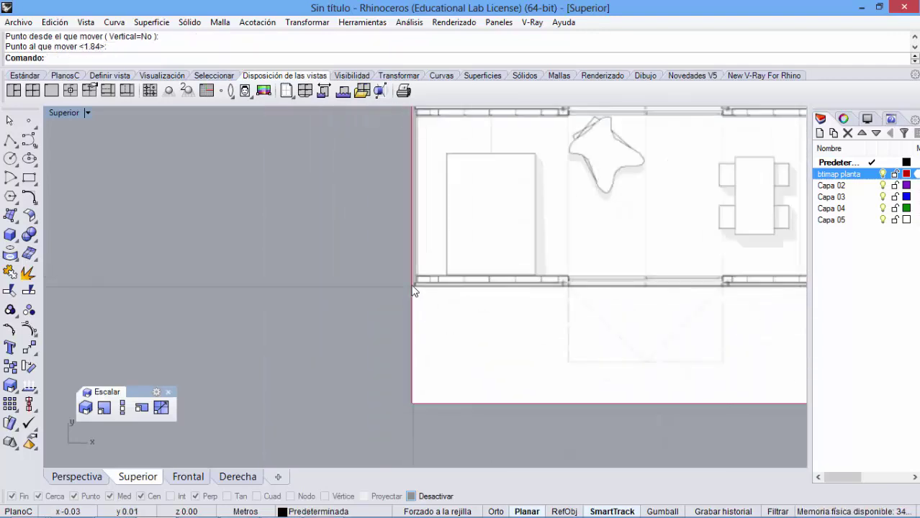
Step: Inspect how the moved floor plan's outer walls and frame edges line up with the X and Y axes
scroll(414, 290, "down", 5)
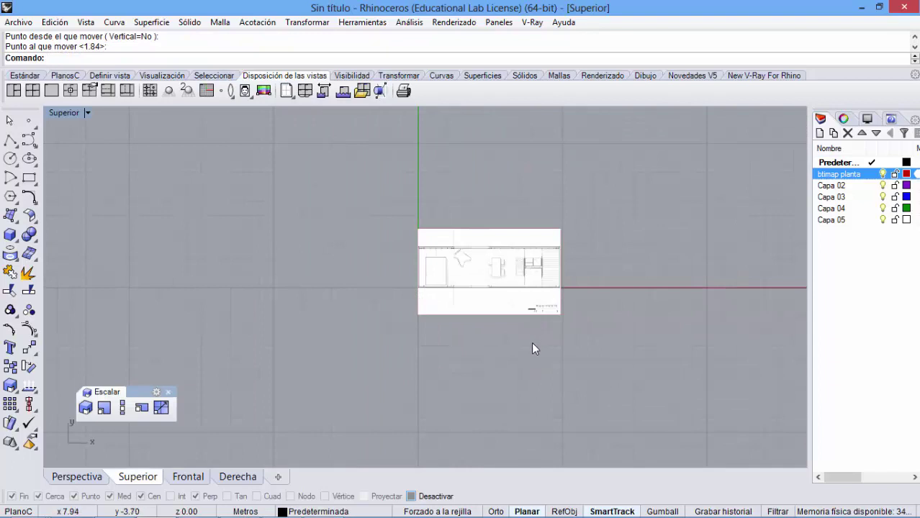
scroll(562, 284, "up", 6)
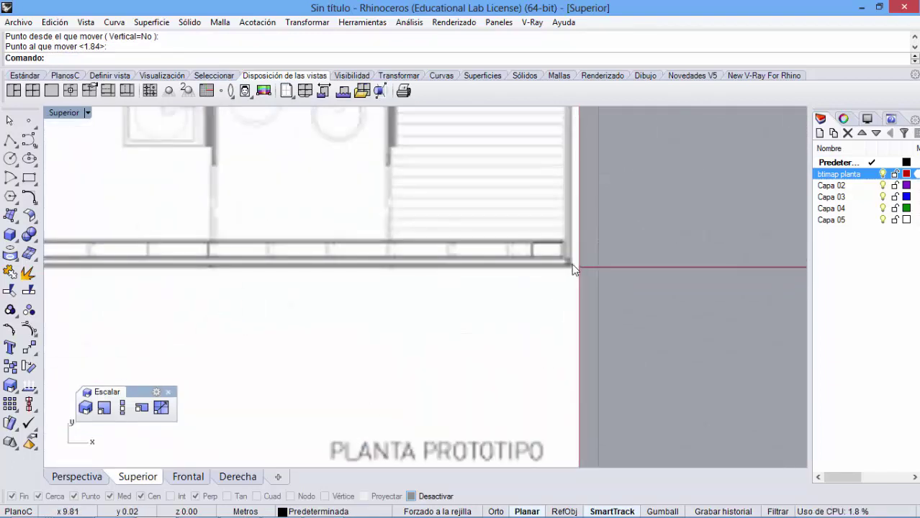
scroll(580, 272, "down", 5)
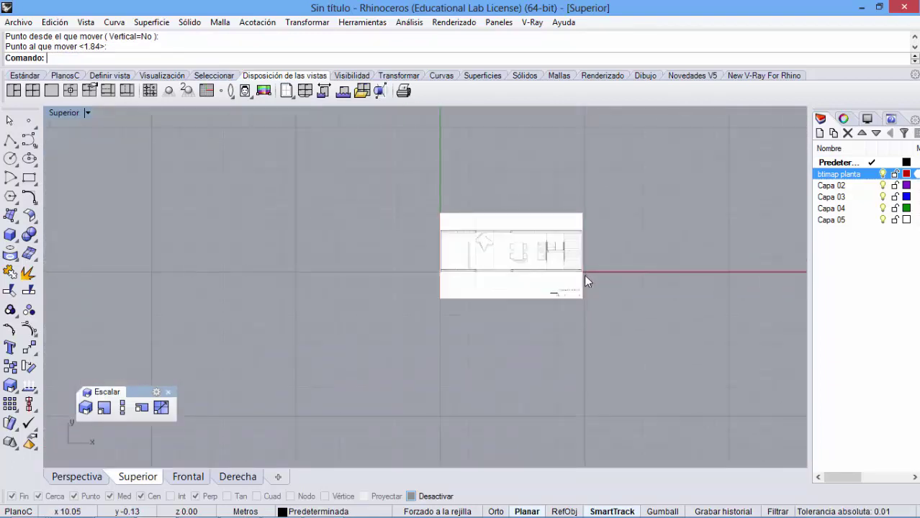
right_click_drag(584, 275, 403, 263)
scroll(403, 263, "up", 5)
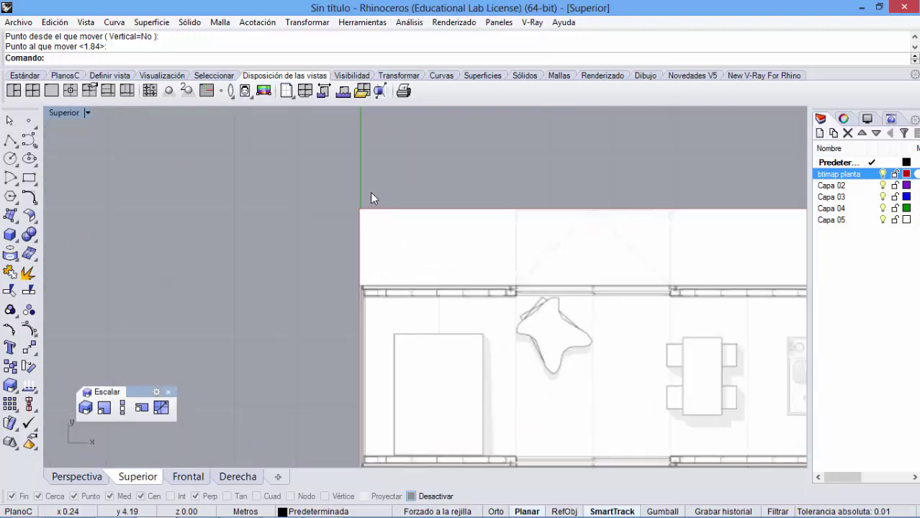
scroll(365, 219, "up", 3)
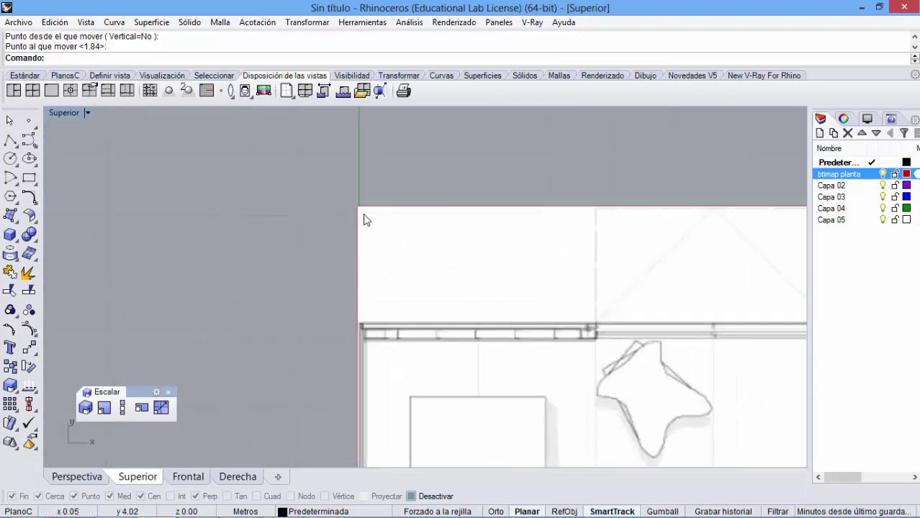
scroll(363, 213, "down", 5)
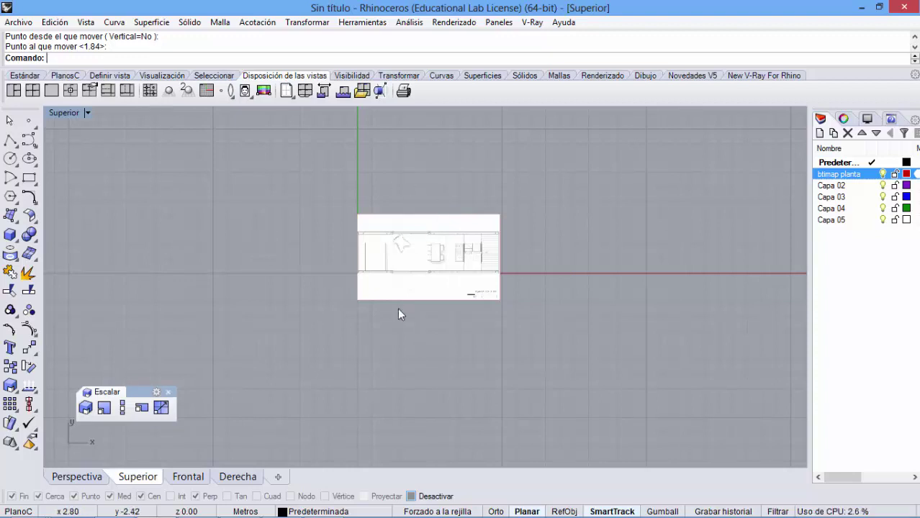
Step: Switch from the Superior view to a maximized Frontal view framed around the origin
double_click(72, 113)
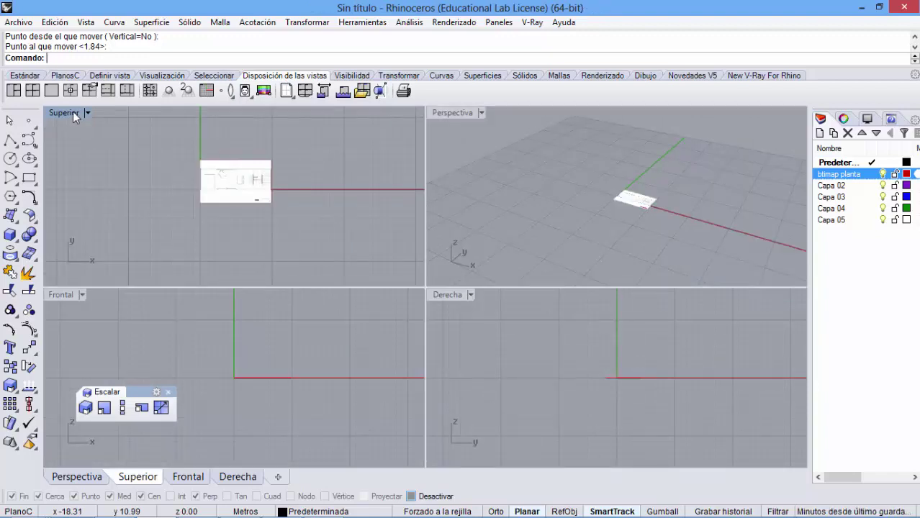
double_click(61, 297)
right_click_drag(529, 308, 337, 403)
scroll(361, 373, "down", 2)
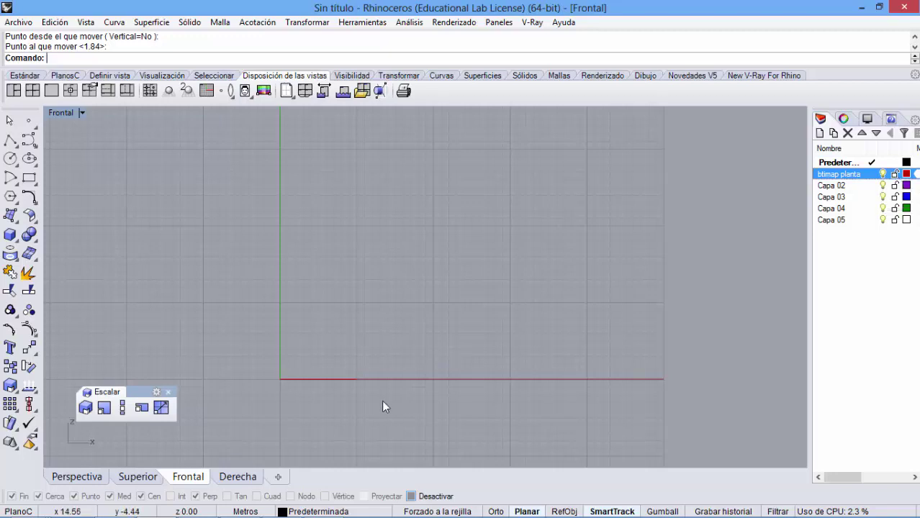
Step: Test selecting the floor plan edge-on, lock the "btimap planta" layer, and check its selection again with a window around it
left_click(349, 379)
left_click(356, 390)
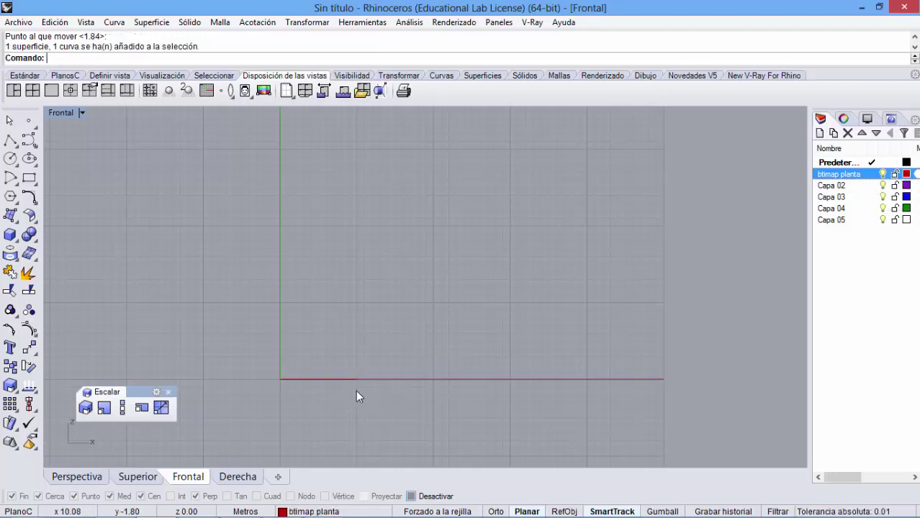
left_click(350, 379)
left_click(372, 399)
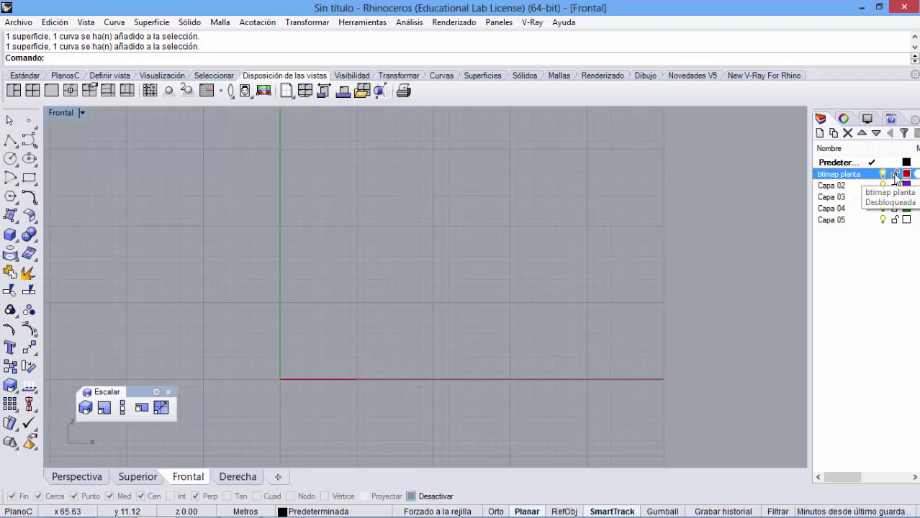
left_click(894, 175)
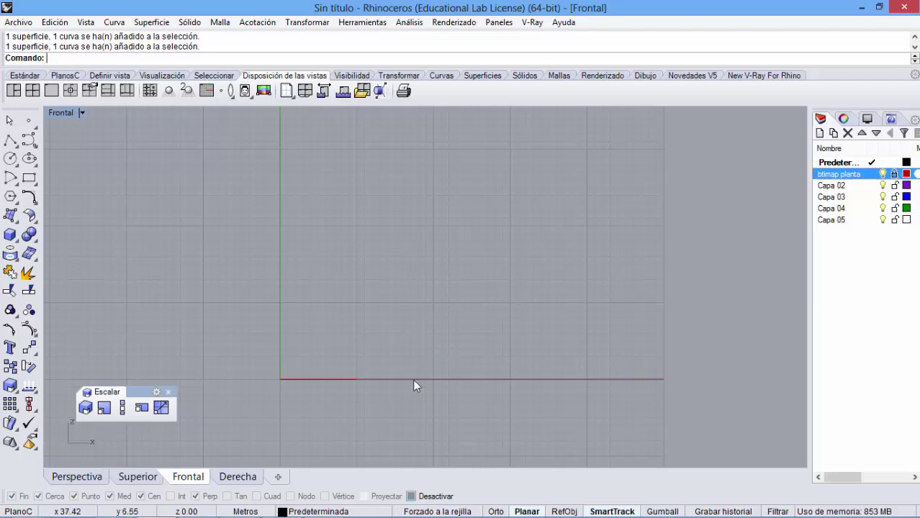
left_click_drag(205, 343, 479, 422)
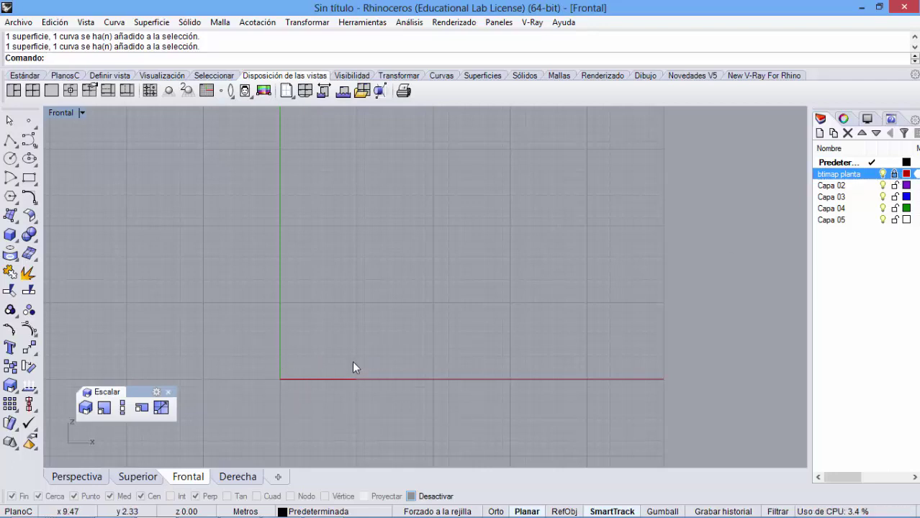
Step: Rename the layer Capa 02 as "bitmap corte"
left_click(831, 187)
left_click(831, 188)
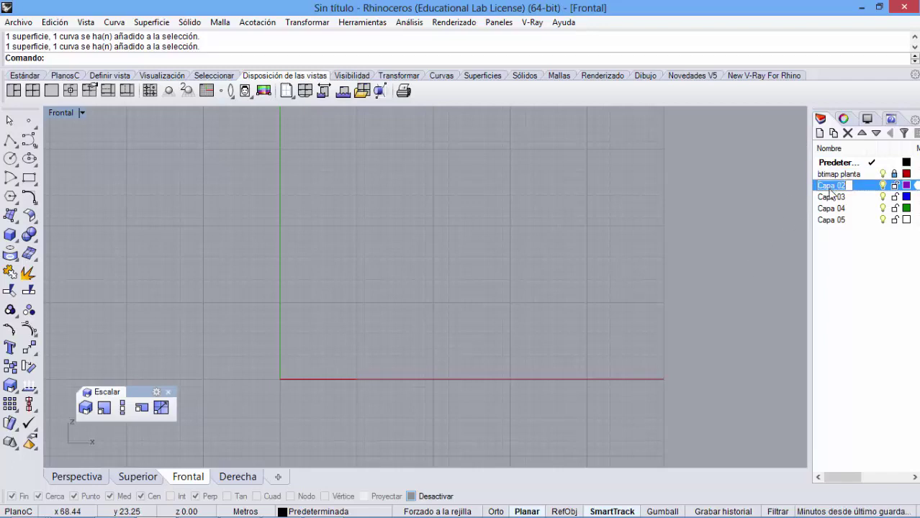
type("bitmao")
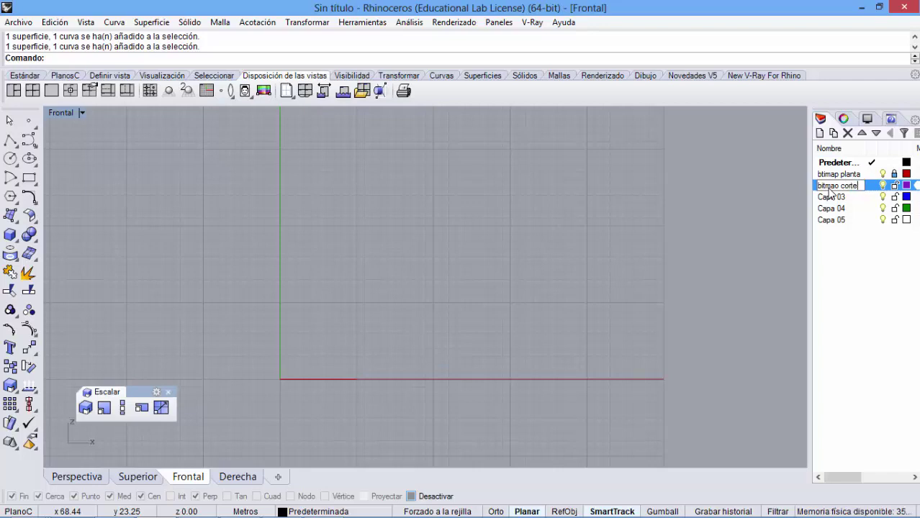
type("corte")
left_click(855, 264)
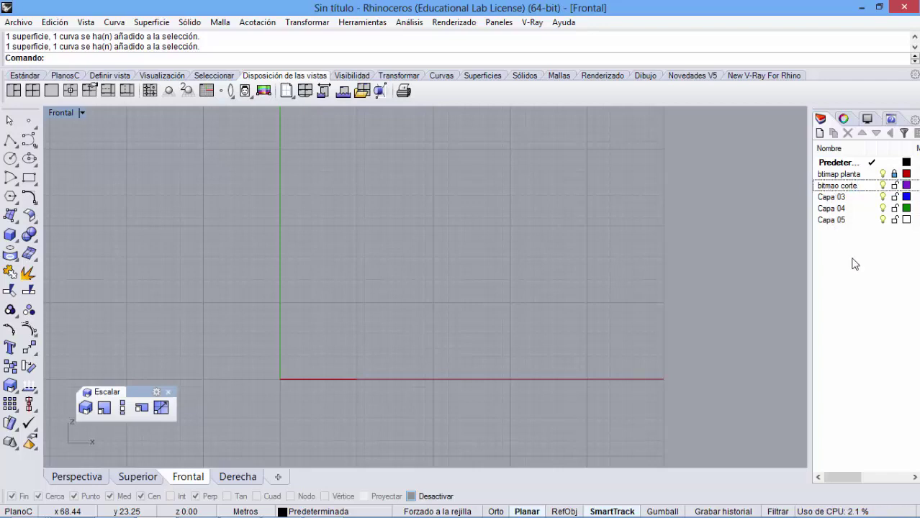
double_click(839, 187)
left_click(840, 188)
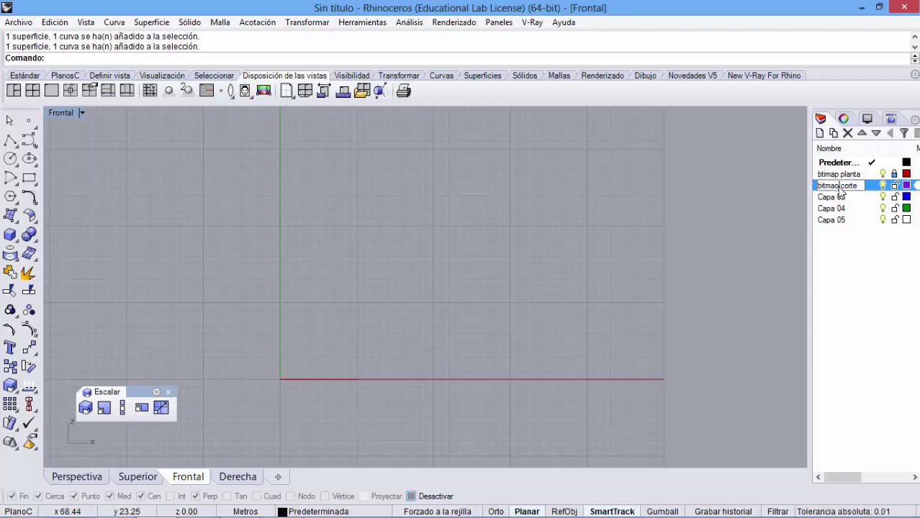
key("BackSpace")
type("p")
key("Return")
left_click(873, 275)
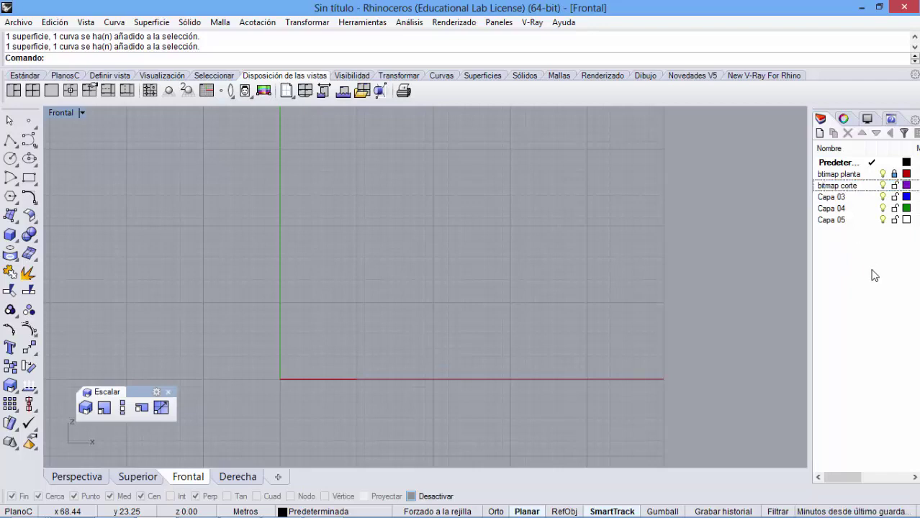
Step: Make "bitmap corte" the current layer and insert MINIMOD-21.jpg as a picture frame from the origin along the X axis with Ortho on
left_click(872, 186)
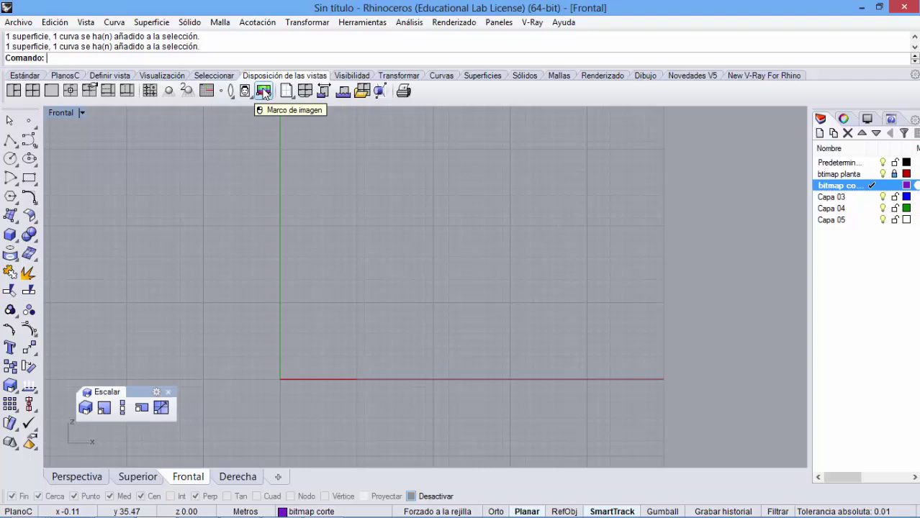
left_click(263, 91)
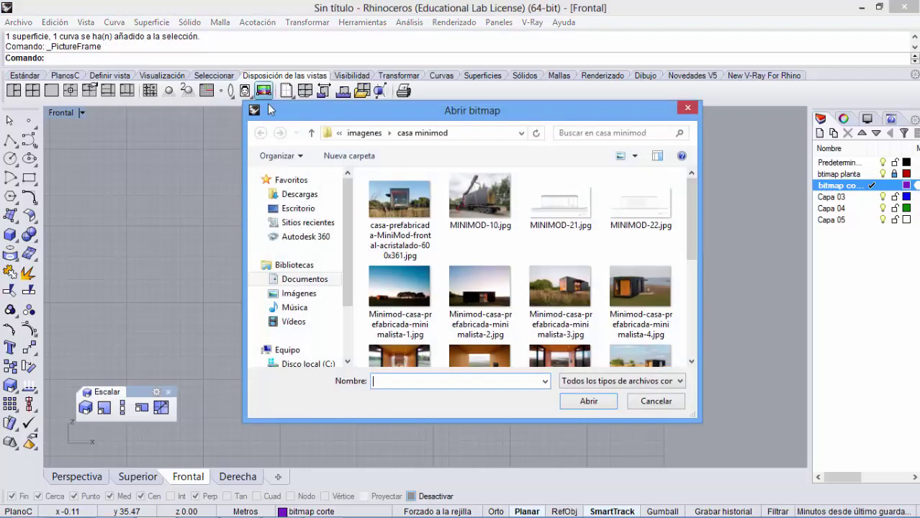
left_click(575, 212)
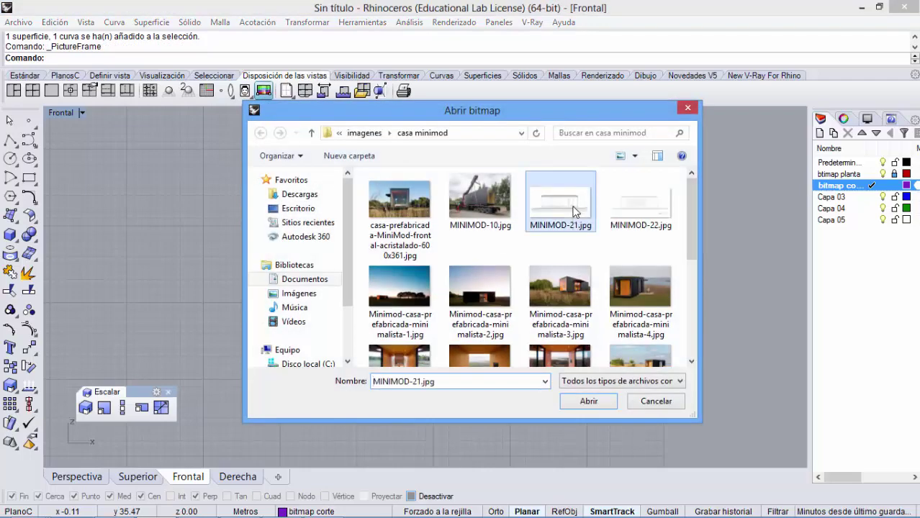
left_click(589, 401)
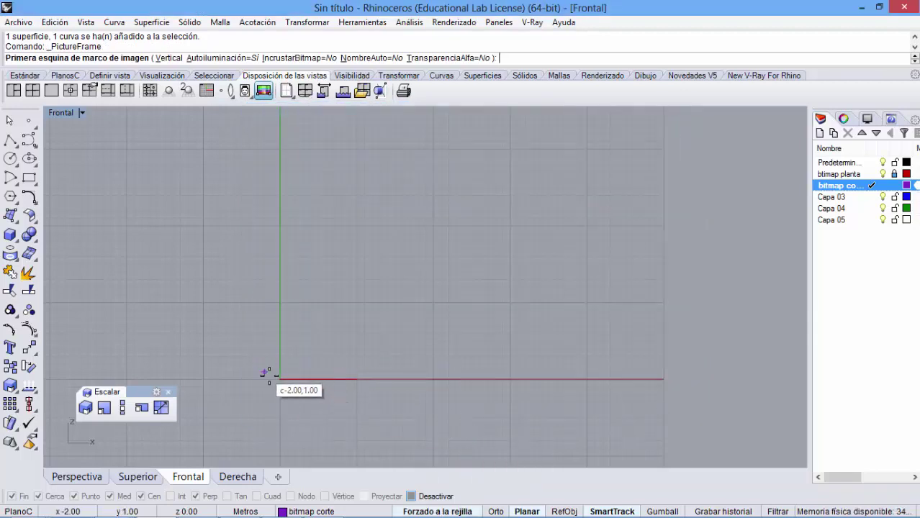
left_click(280, 379)
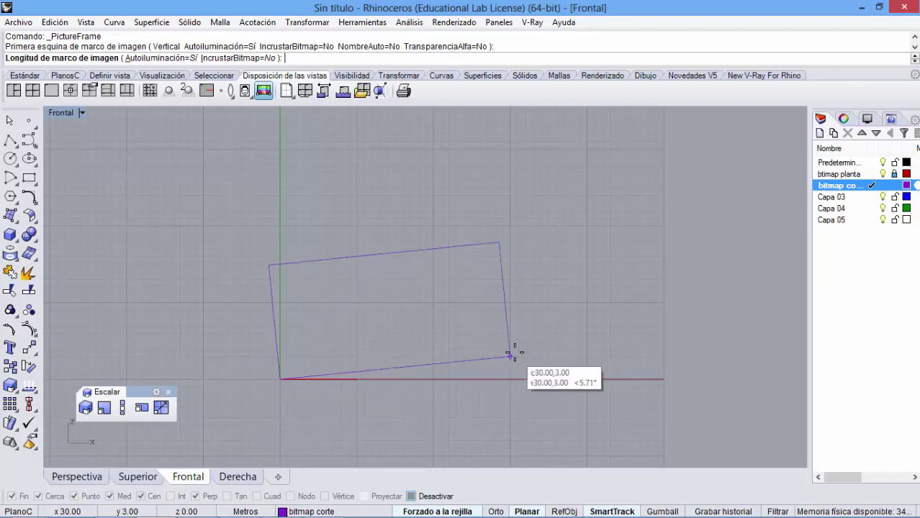
left_click(496, 511)
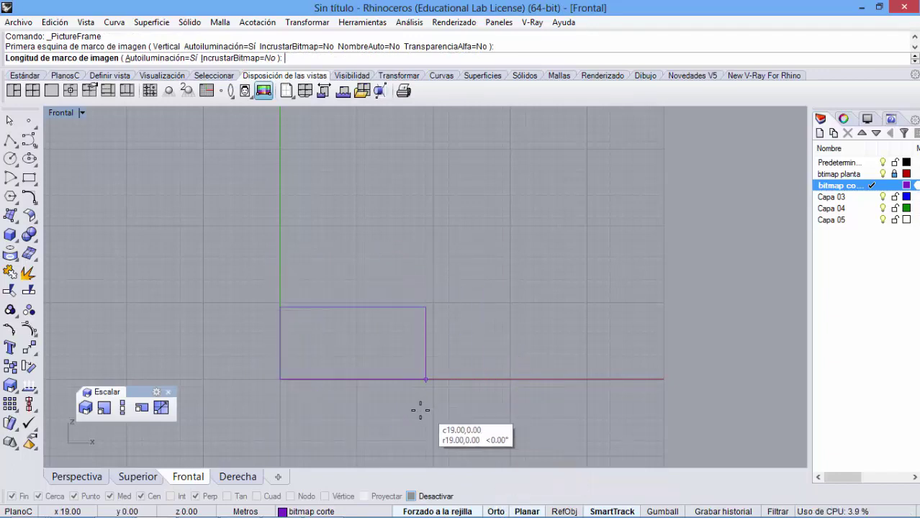
left_click(456, 391)
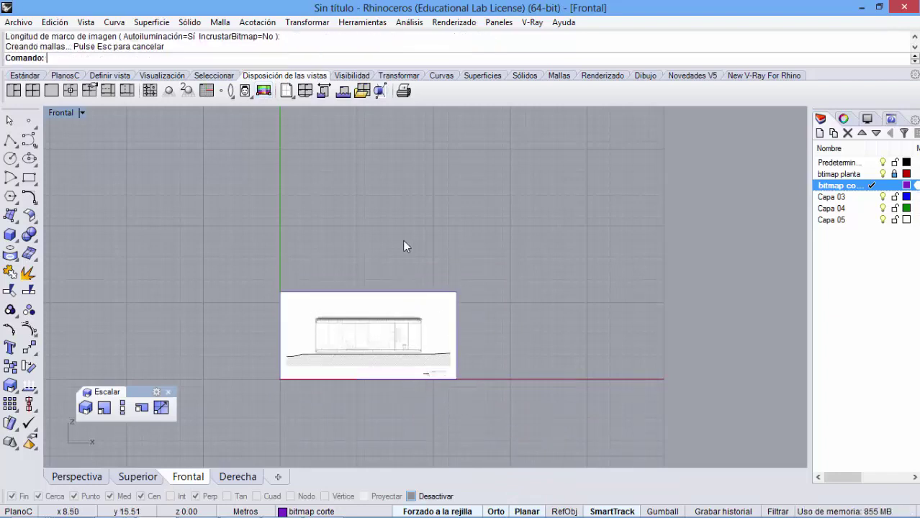
Step: Examine the section drawing's graphic scale bar up close and turn off grid snap
scroll(395, 374, "up", 5)
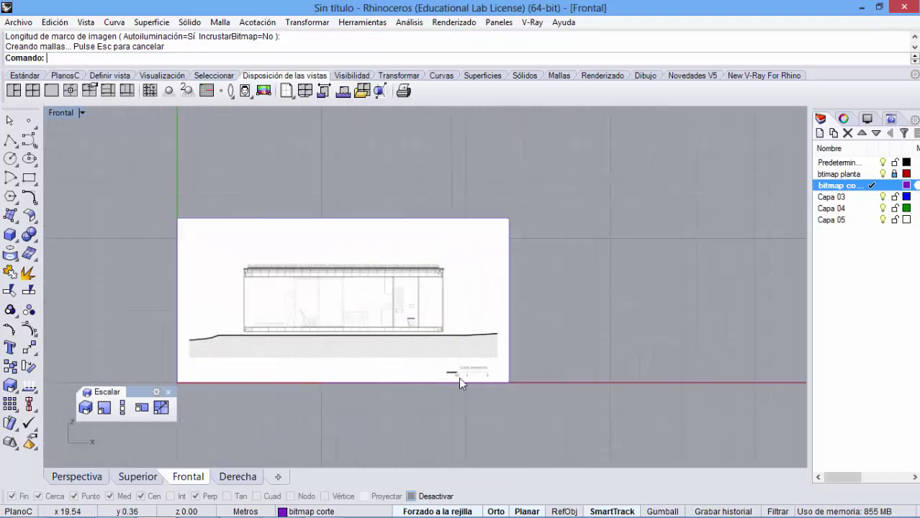
scroll(465, 374, "up", 3)
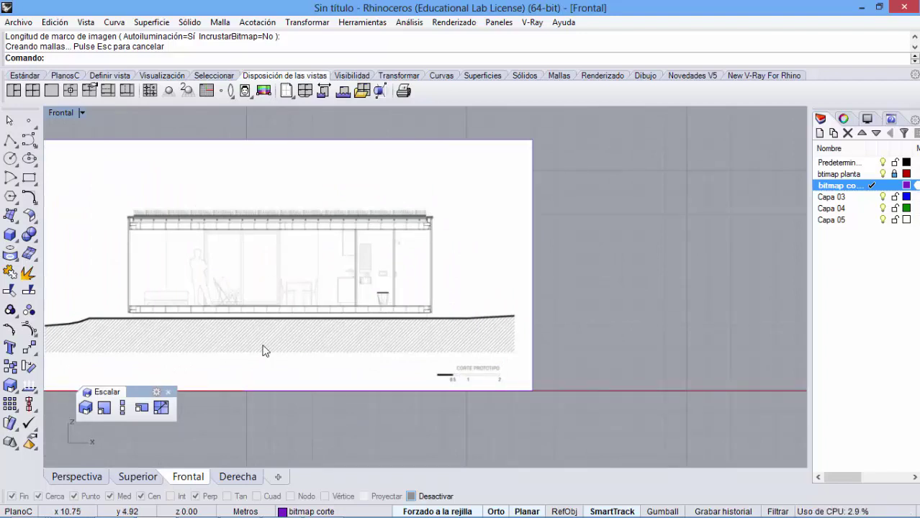
scroll(468, 386, "up", 2)
scroll(467, 386, "up", 1)
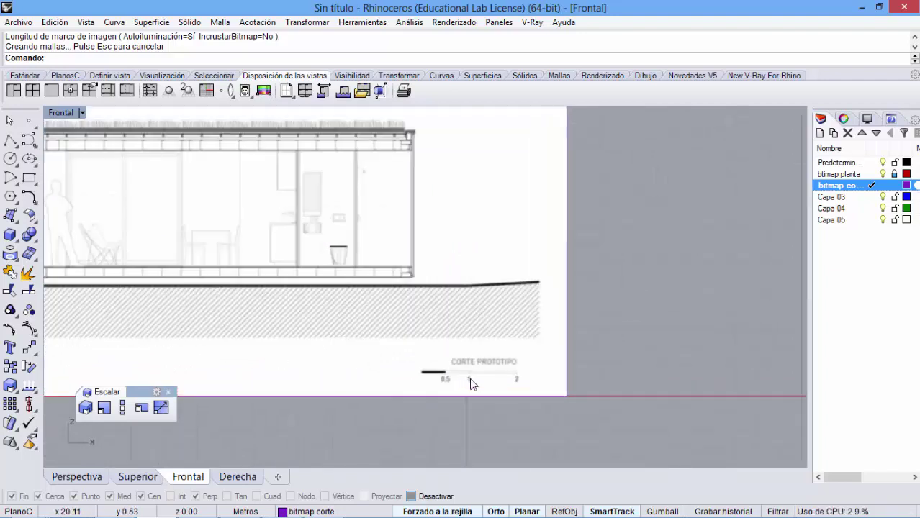
left_click(446, 511)
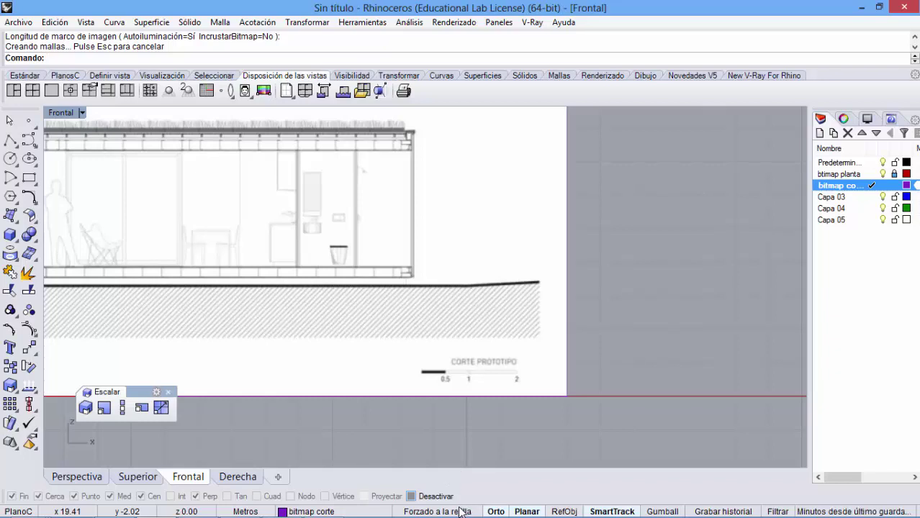
Step: Draw a 2 m horizontal polyline along the section's graphic scale bar, starting at the bar's zero end, and select the curve
left_click(10, 140)
scroll(441, 376, "up", 8)
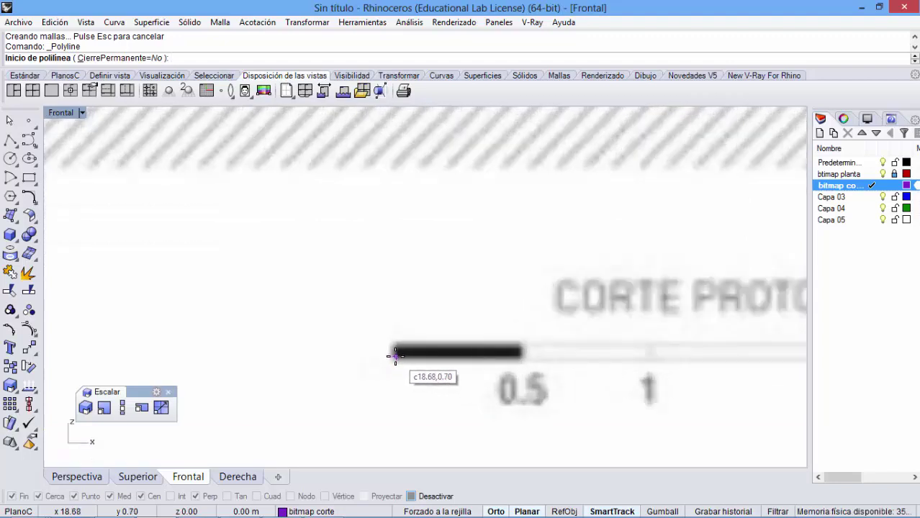
left_click(395, 355)
scroll(395, 355, "down", 5)
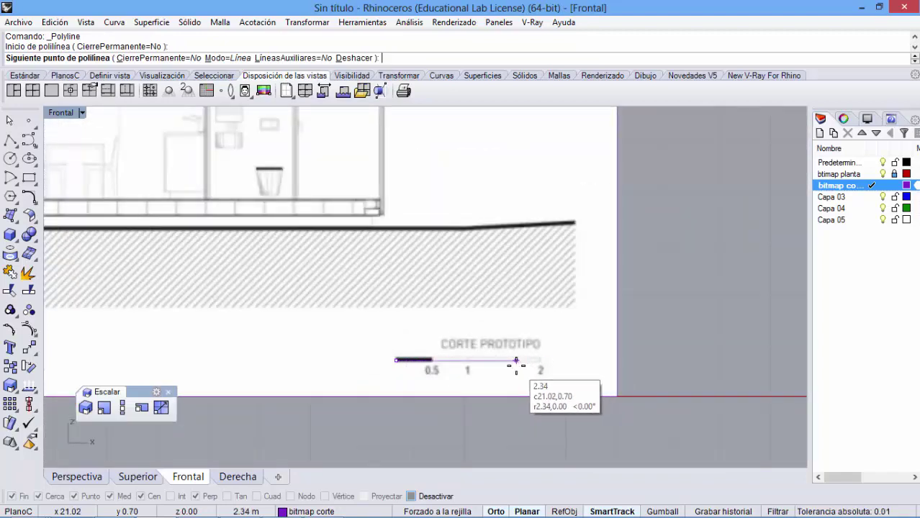
key("Return")
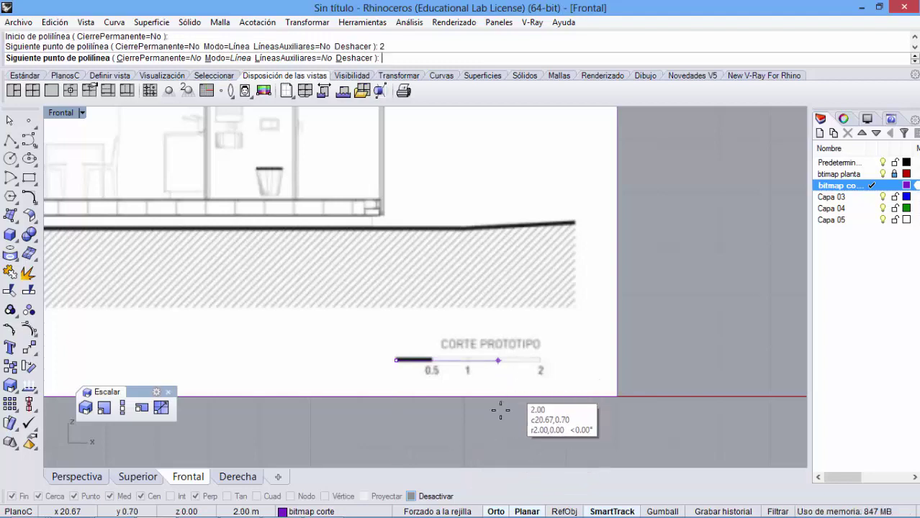
left_click(496, 373)
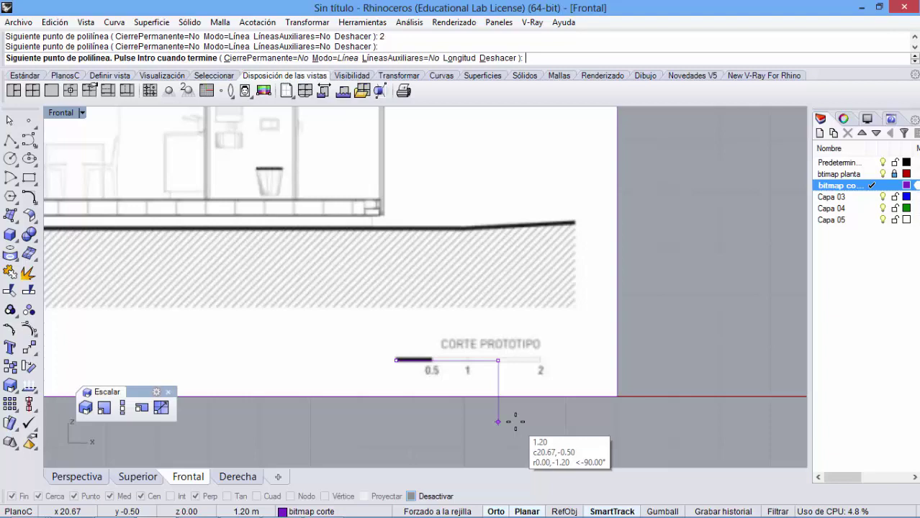
key("Return")
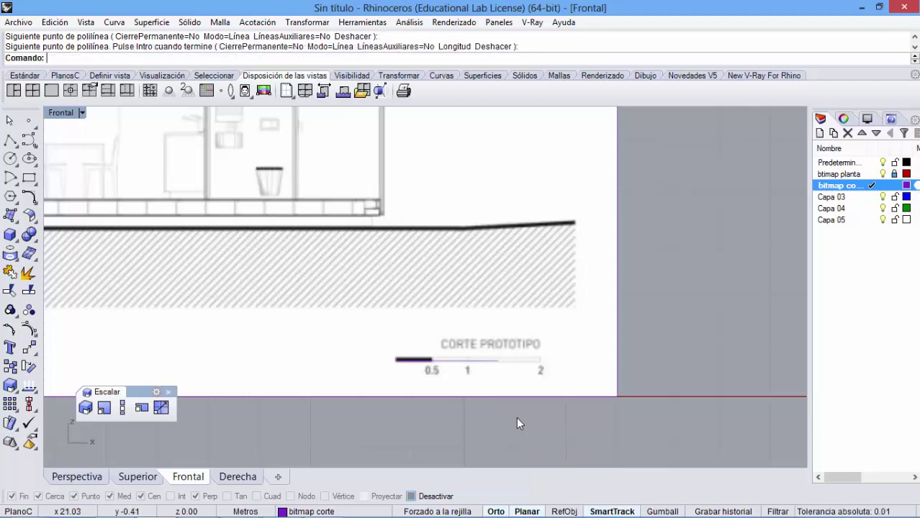
left_click(495, 367)
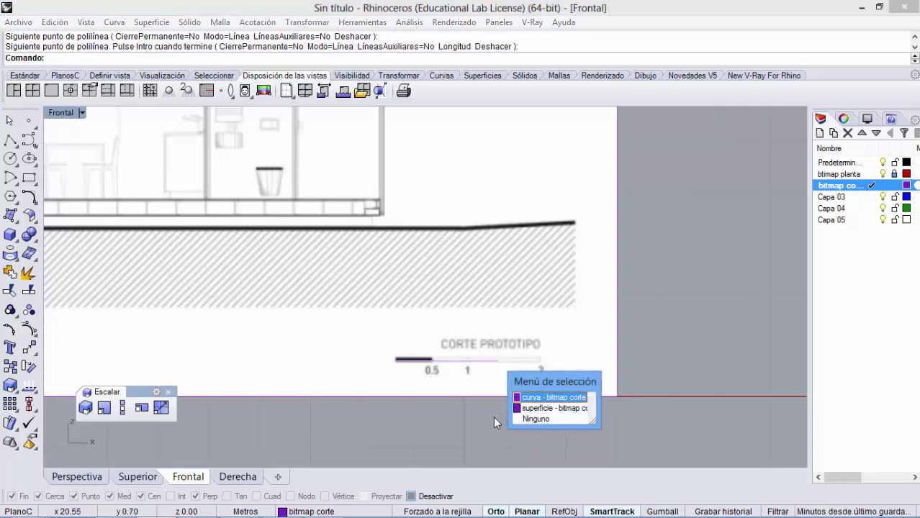
left_click(530, 398)
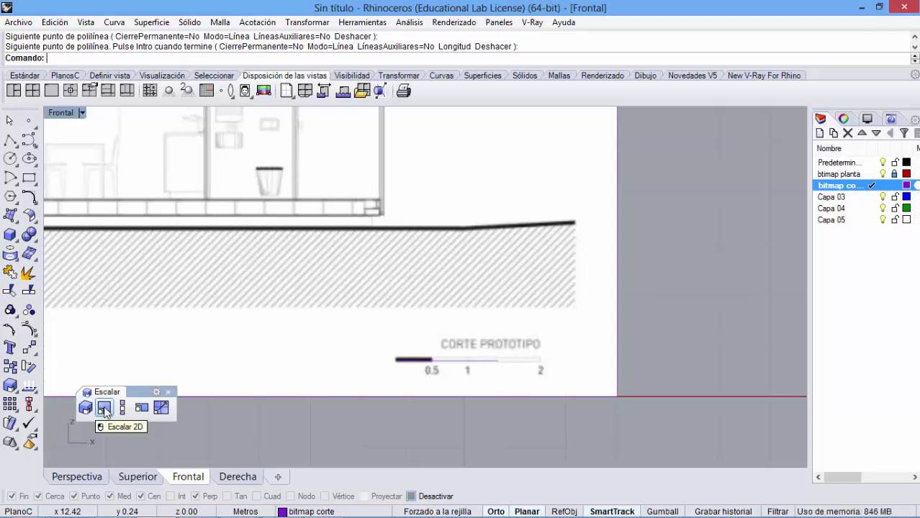
Step: Scale the section image in 2D with object snaps on, from the bar's zero end, matching its 2 mark to the end of the 2 m line
left_click(105, 409)
left_click(331, 308)
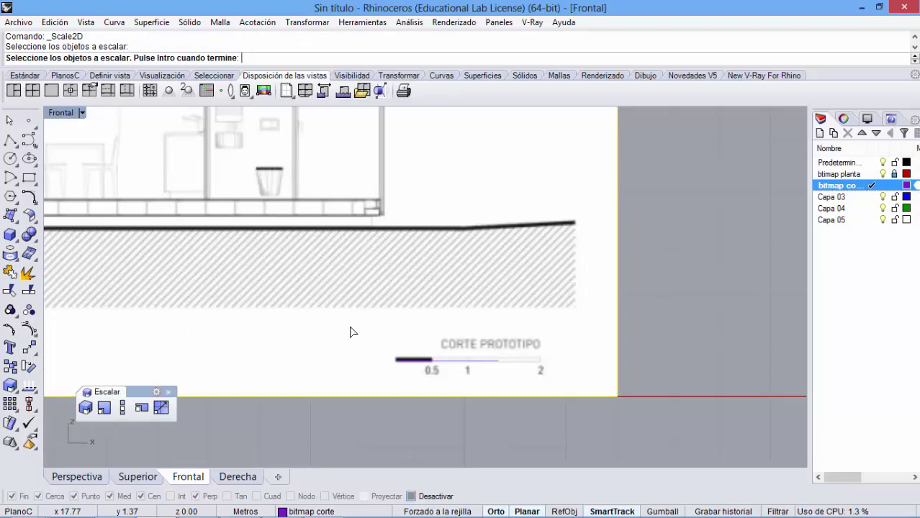
key("Return")
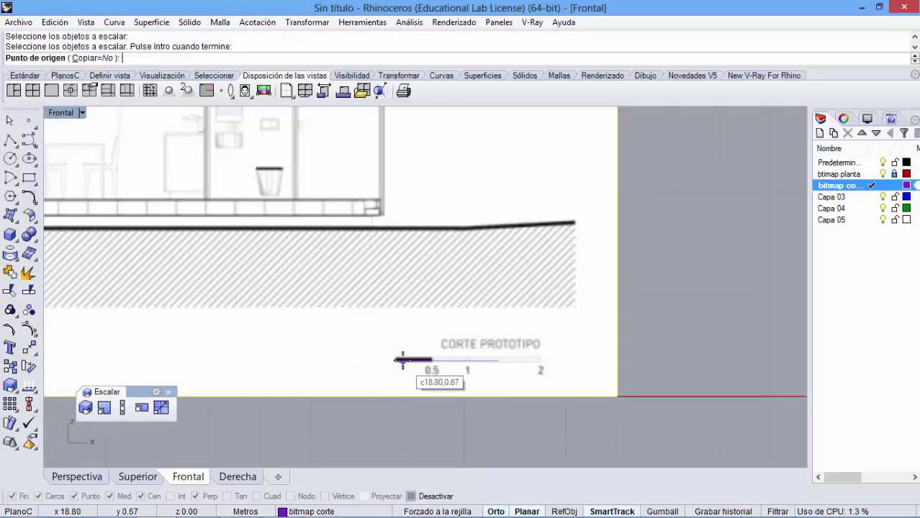
scroll(390, 379, "up", 8)
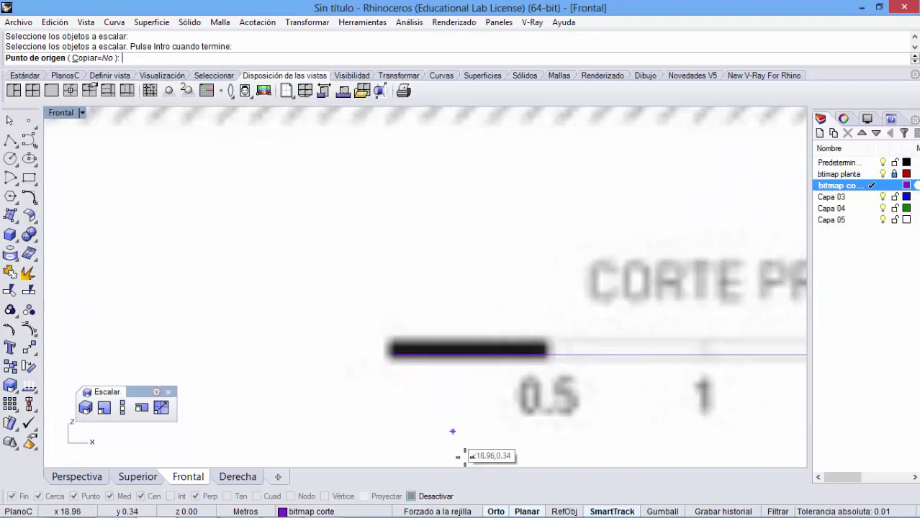
left_click(564, 512)
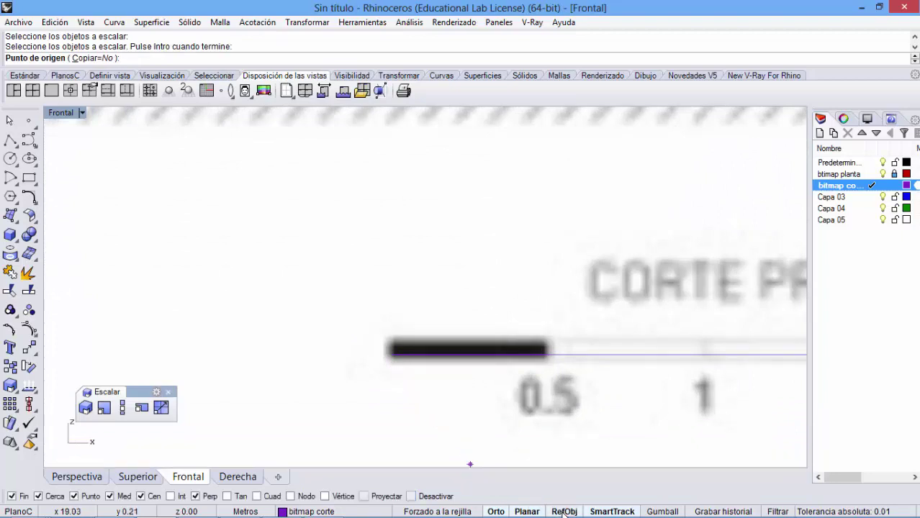
left_click(391, 354)
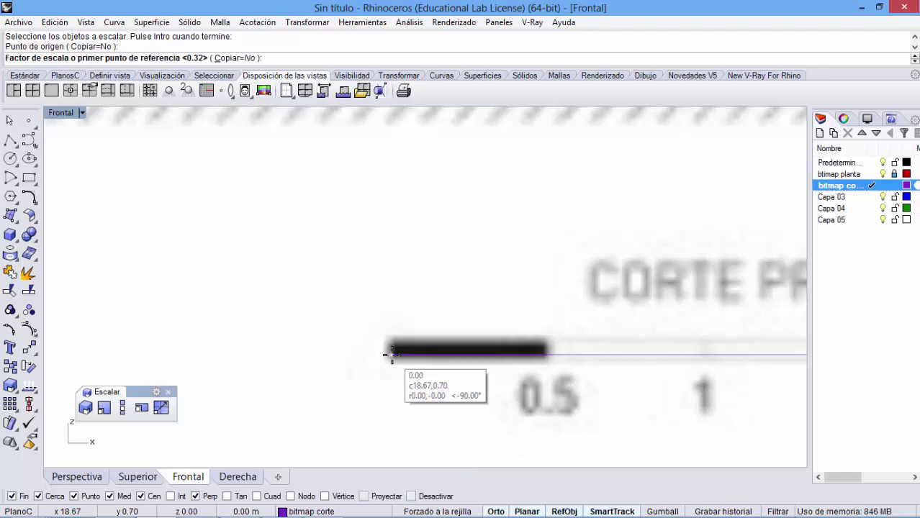
scroll(401, 358, "down", 5)
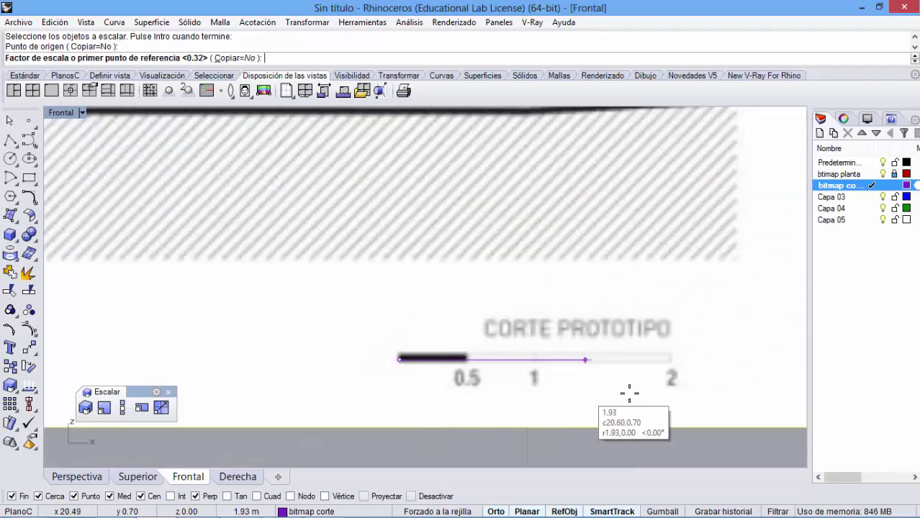
scroll(673, 360, "up", 5)
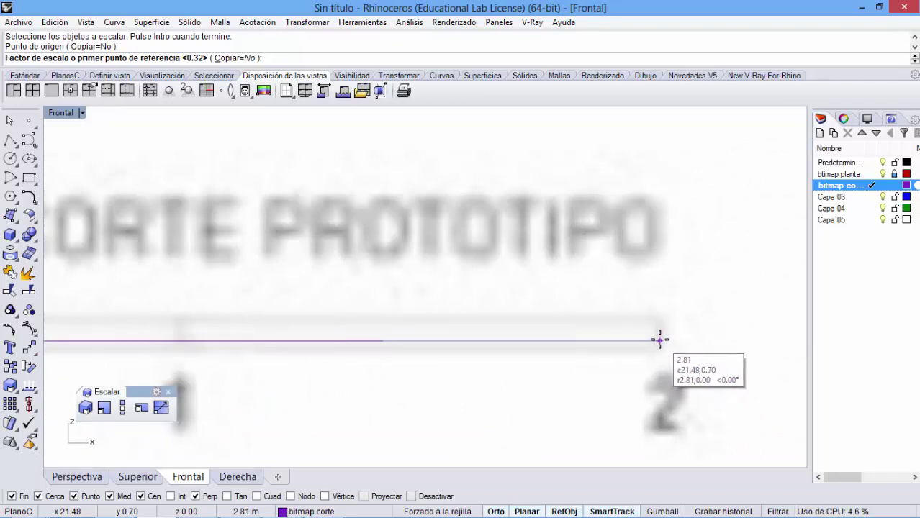
left_click(660, 340)
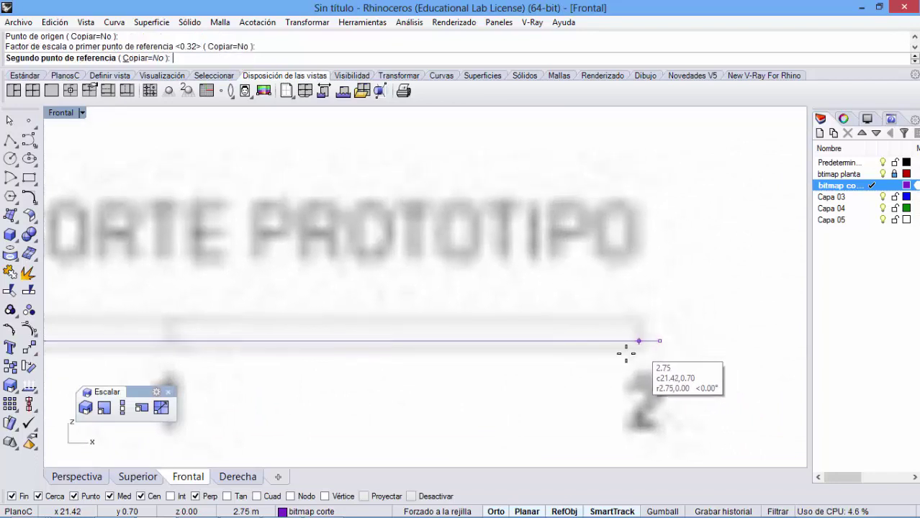
scroll(366, 353, "down", 5)
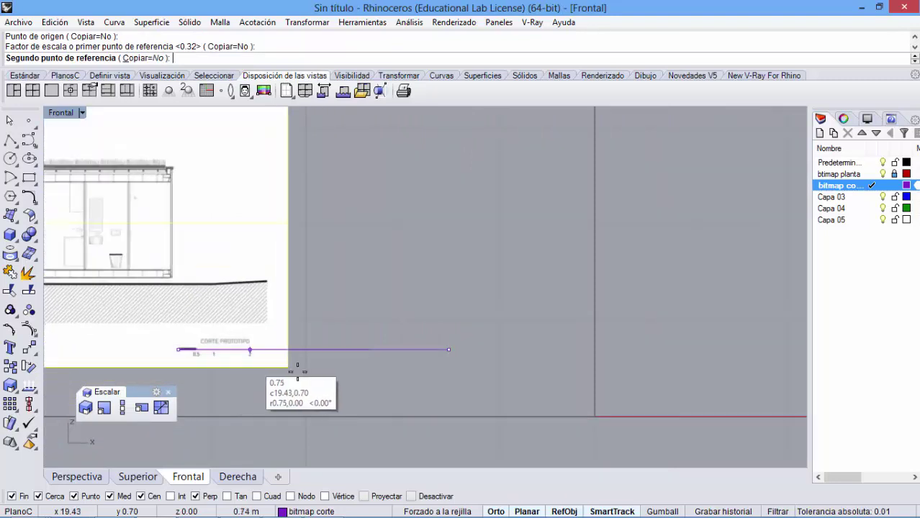
scroll(356, 360, "up", 3)
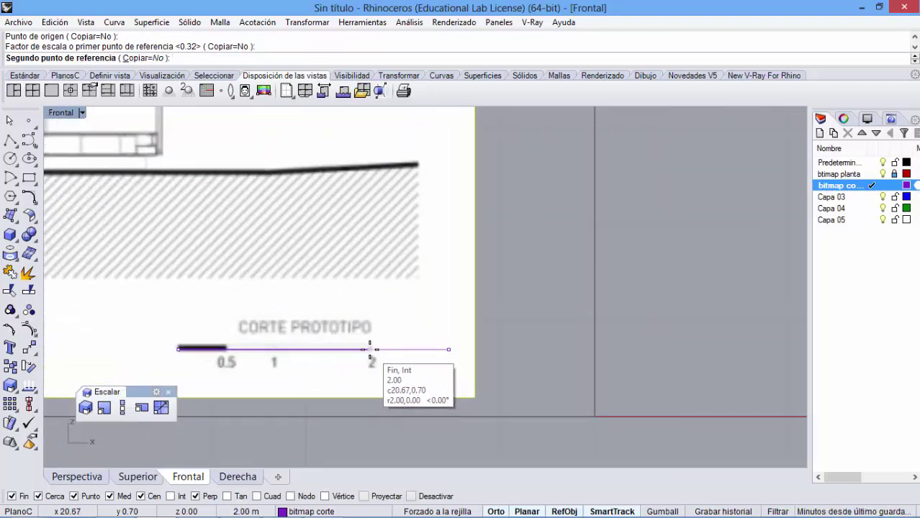
left_click(370, 350)
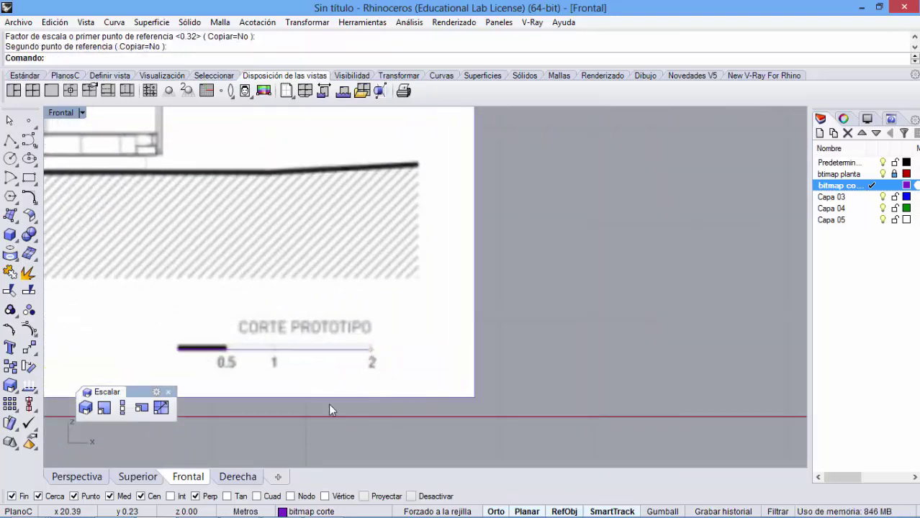
Step: Check the scale bar against the reference line, and group the section image with that line
scroll(360, 349, "up", 6)
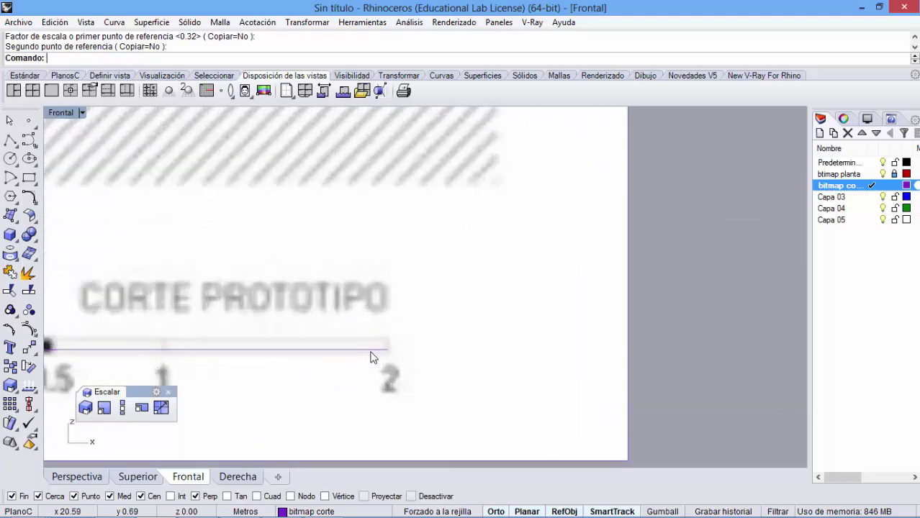
scroll(397, 358, "down", 6)
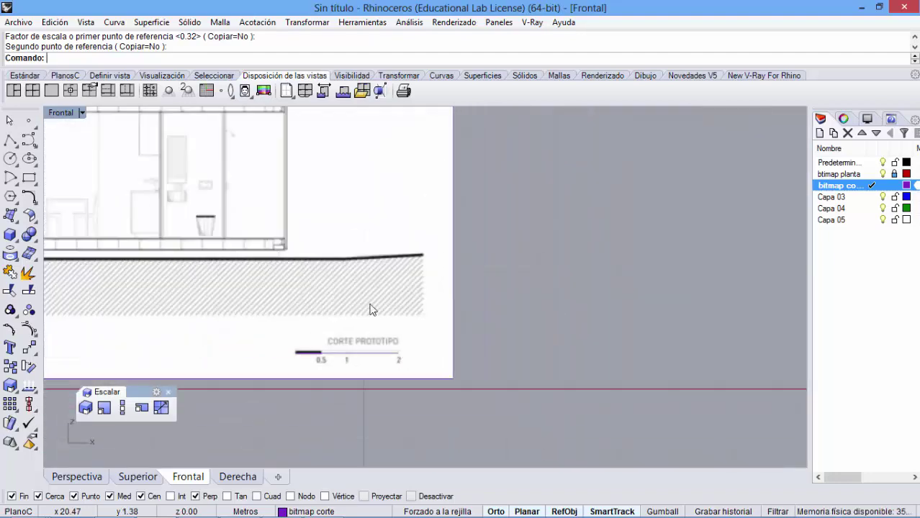
scroll(350, 359, "down", 5)
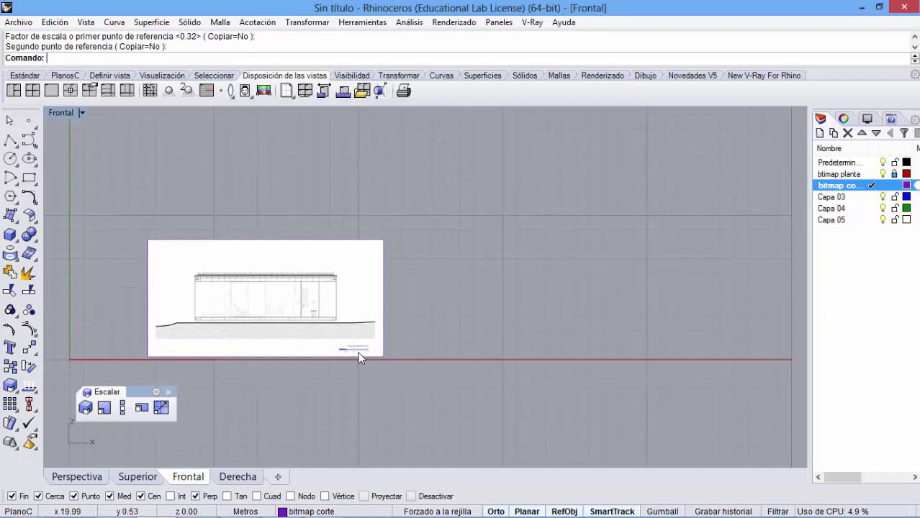
scroll(360, 351, "up", 4)
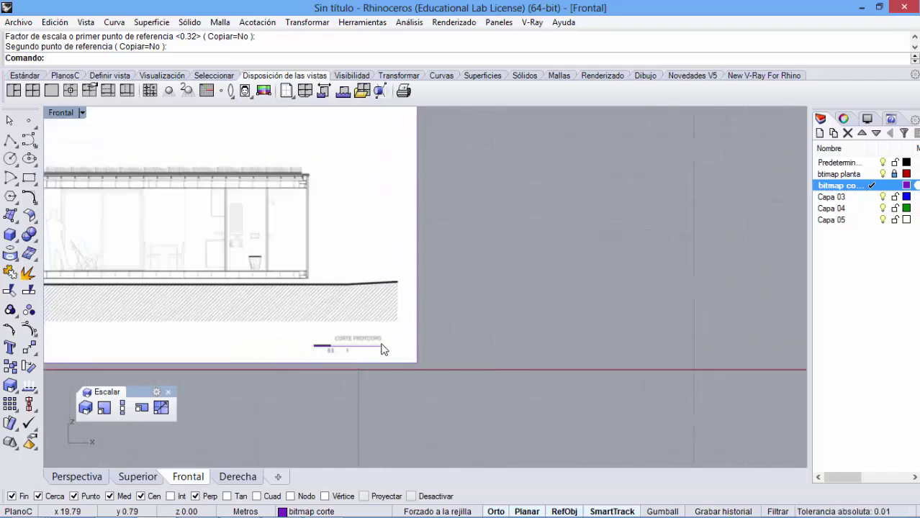
scroll(397, 354, "down", 4)
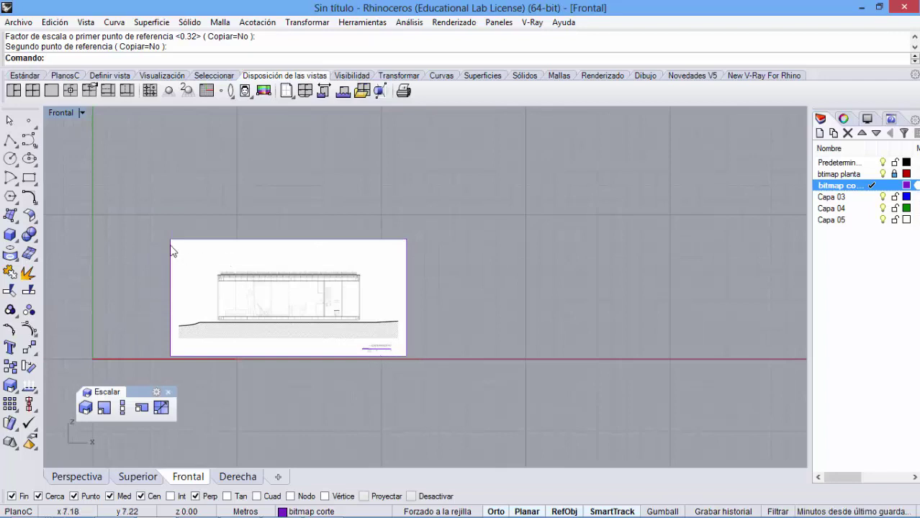
left_click_drag(150, 224, 431, 369)
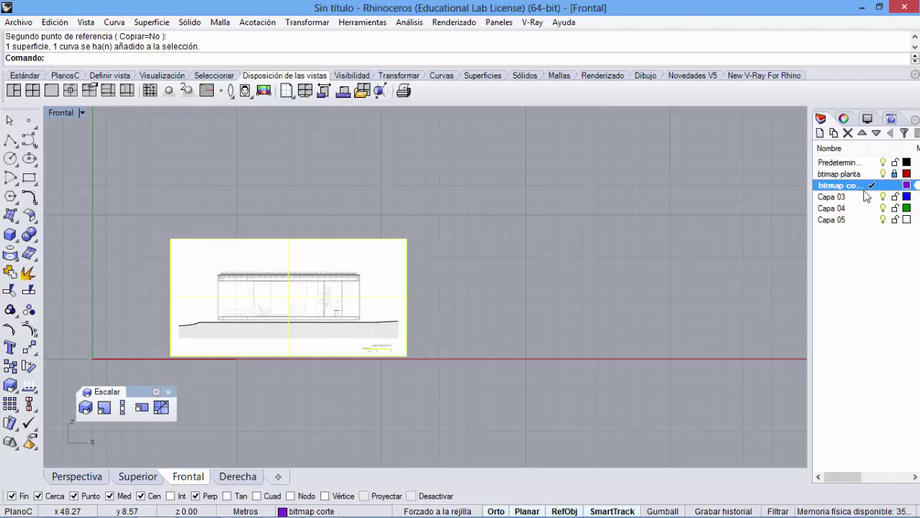
left_click(894, 173)
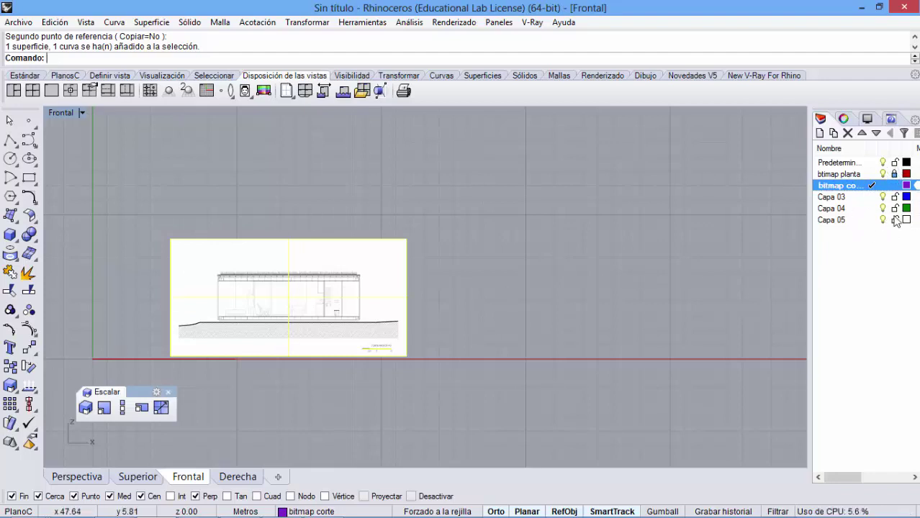
left_click(9, 329)
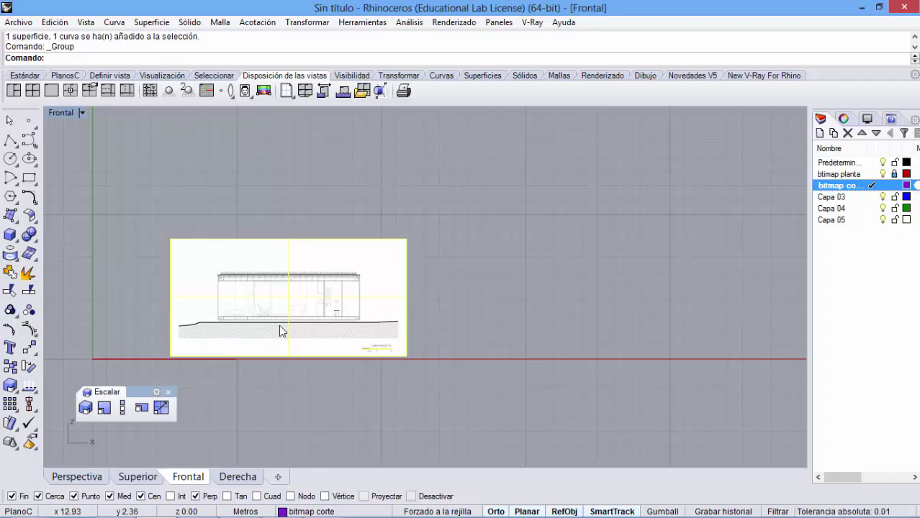
Step: Start moving the section group, taking as base point the ground line directly below the house's left outer wall
left_click(29, 349)
scroll(213, 349, "up", 10)
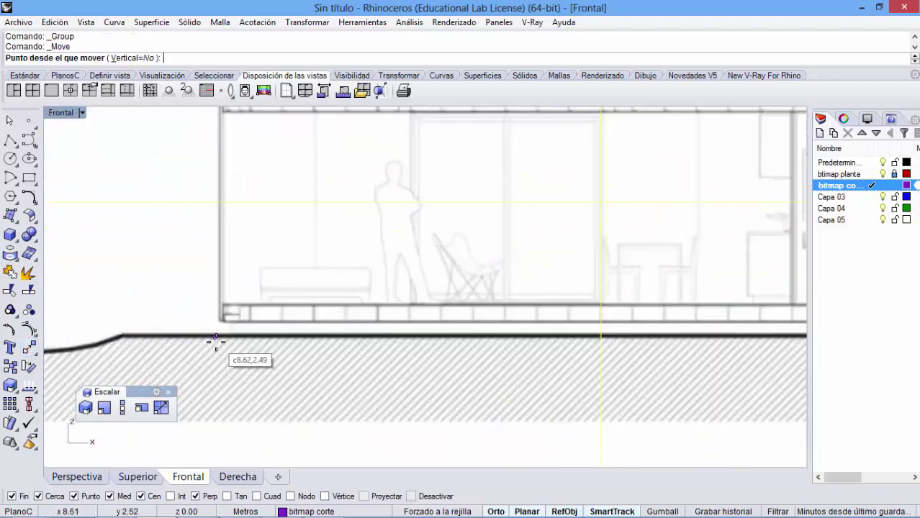
scroll(213, 349, "down", 5)
scroll(213, 348, "up", 8)
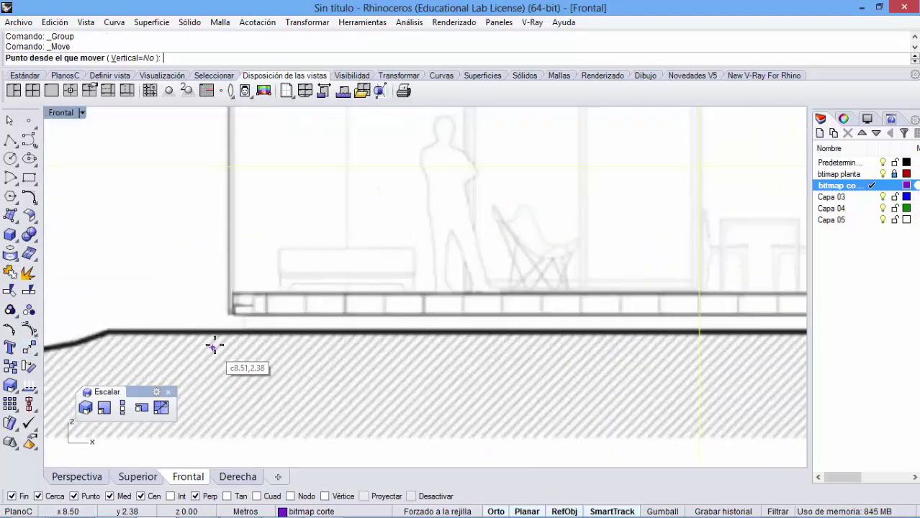
scroll(228, 291, "up", 2)
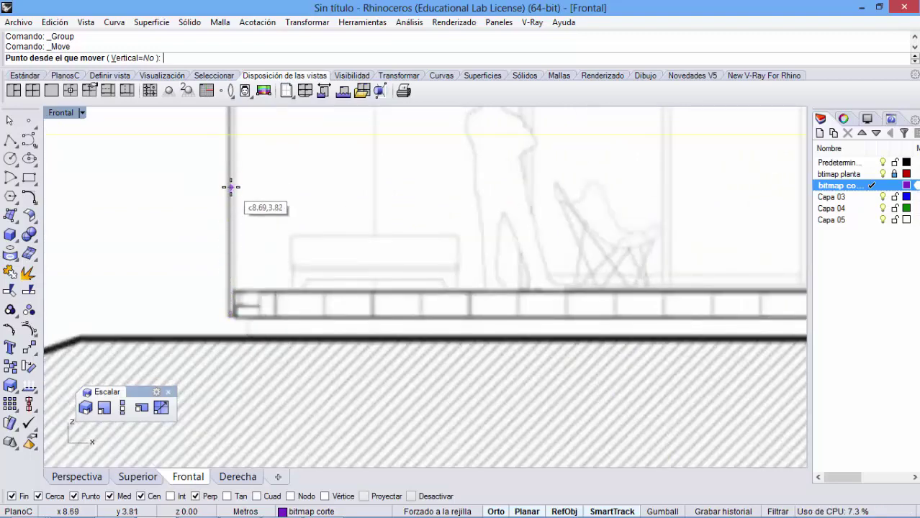
scroll(230, 216, "down", 3)
scroll(230, 223, "down", 3)
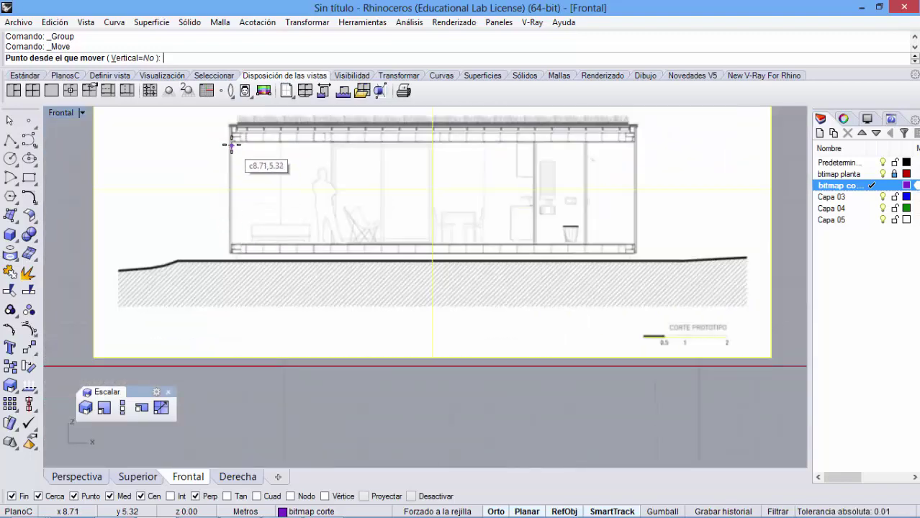
scroll(231, 261, "up", 5)
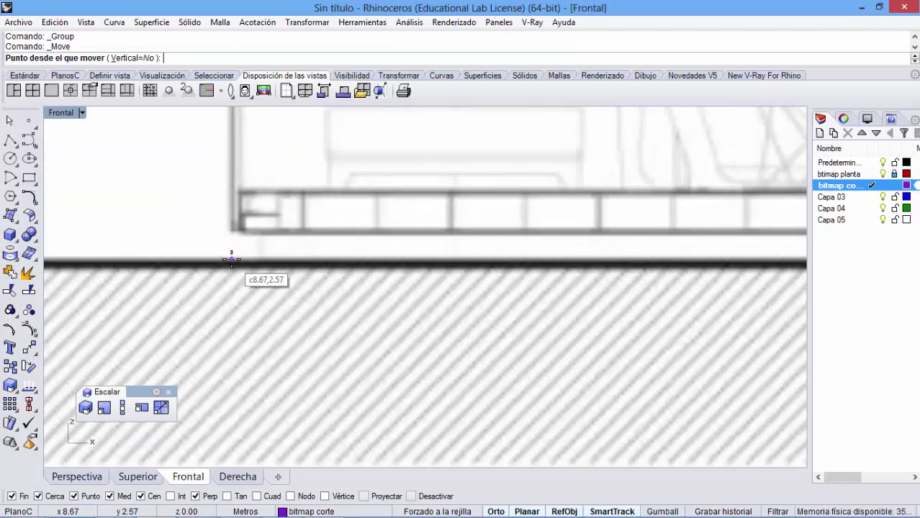
left_click(231, 260)
Step: Turn off ortho and object snaps, and place the section group's base point on the origin of the front view
scroll(231, 269, "down", 5)
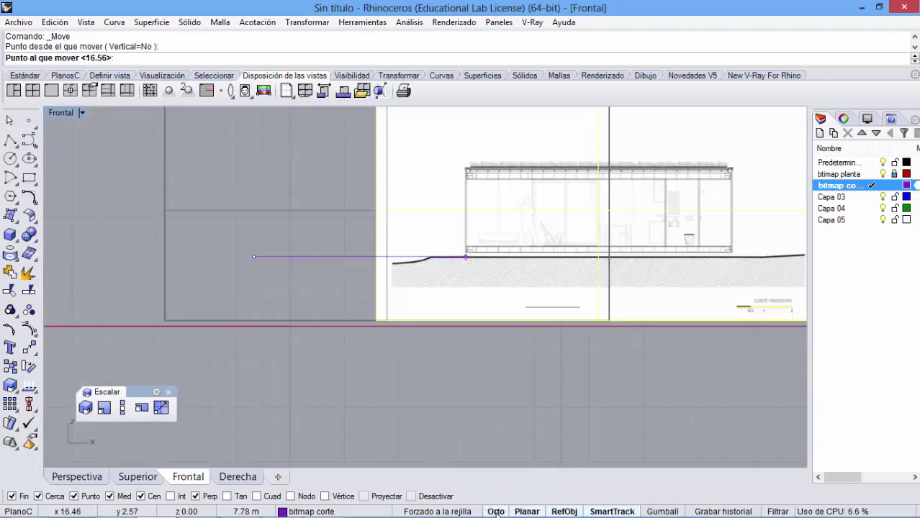
left_click(496, 514)
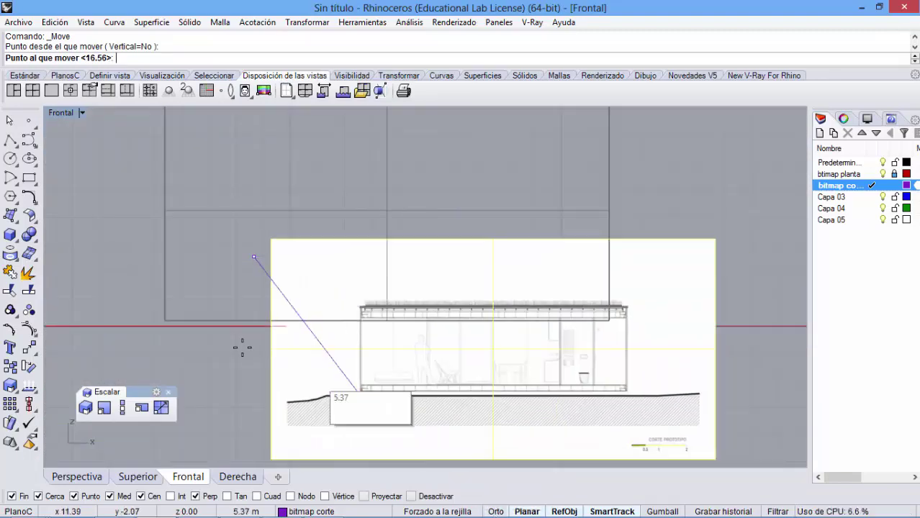
scroll(390, 329, "up", 3)
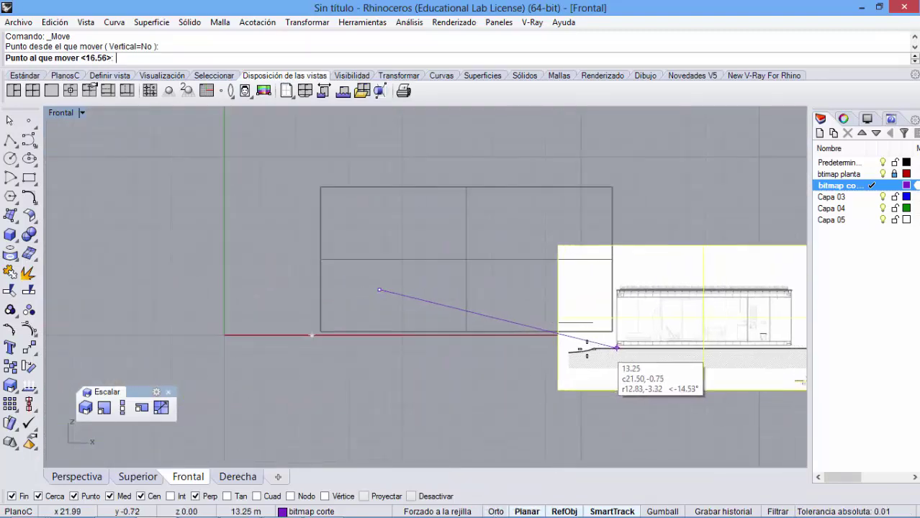
scroll(208, 342, "up", 5)
scroll(242, 356, "up", 6)
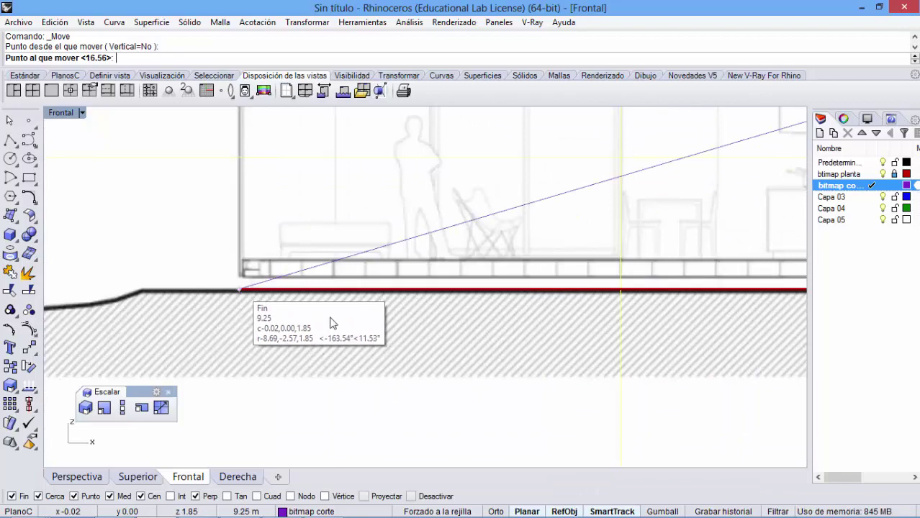
left_click(563, 512)
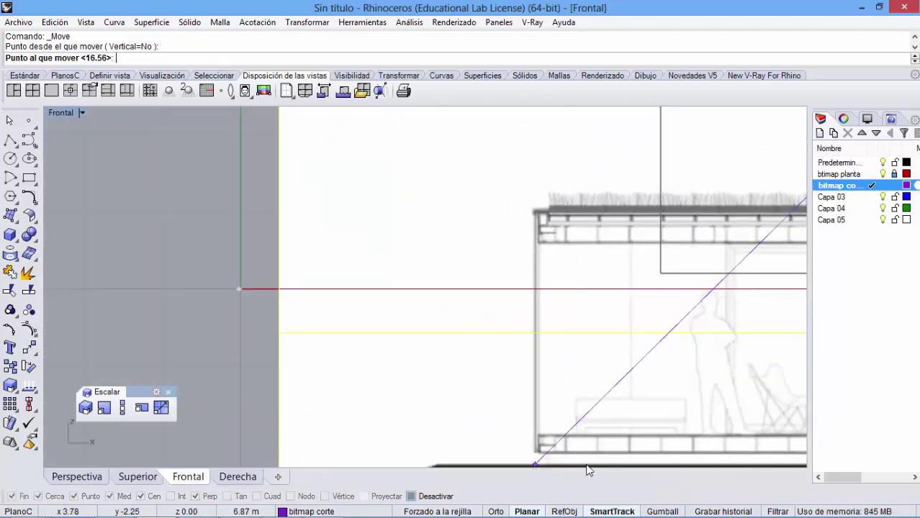
scroll(331, 292, "up", 6)
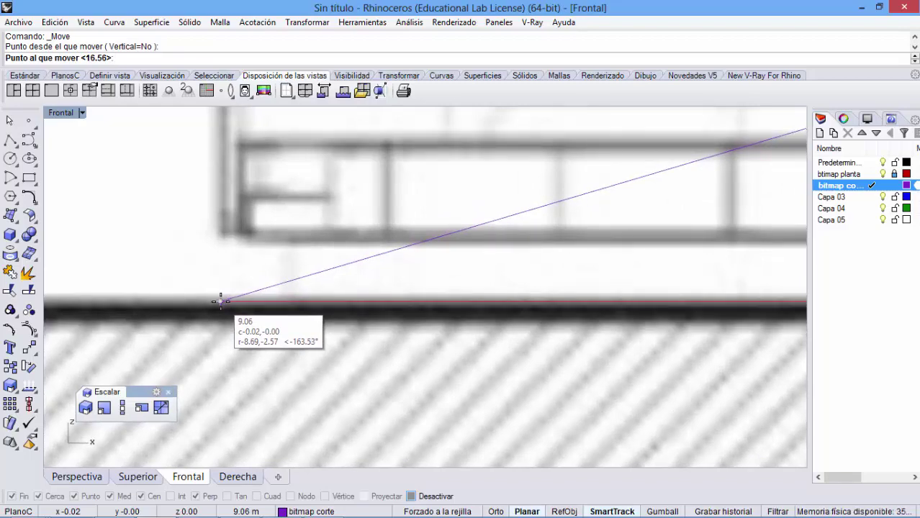
left_click(220, 302)
scroll(247, 311, "down", 10)
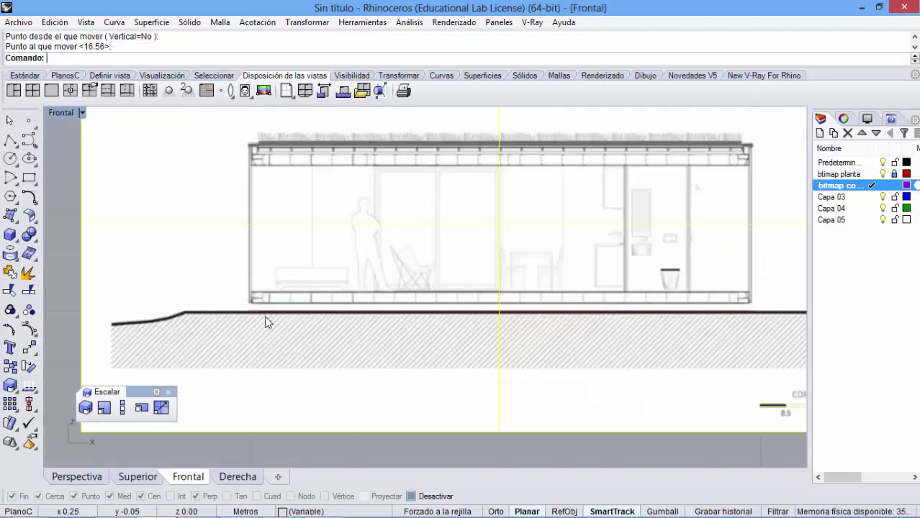
scroll(264, 321, "up", 2)
scroll(261, 321, "up", 4)
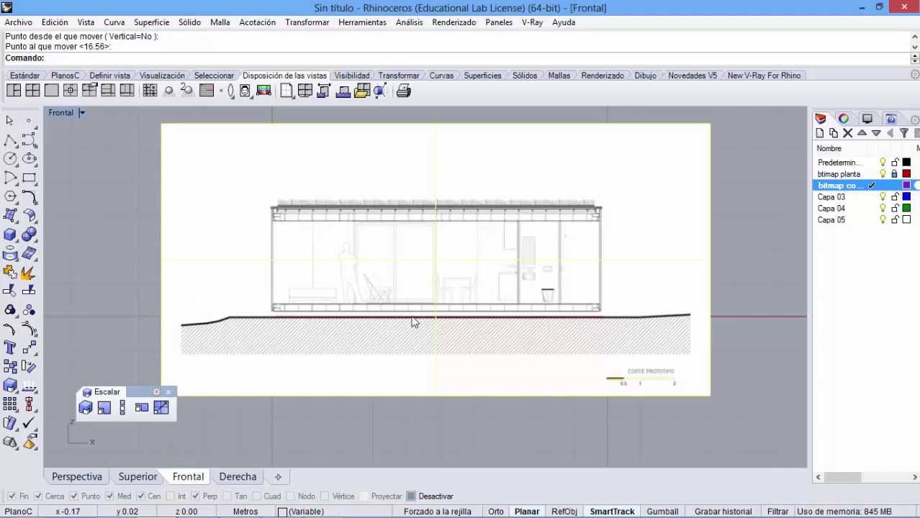
Step: Return to the four-view layout, maximize the perspective viewport and view the section and floor plan images together
double_click(67, 113)
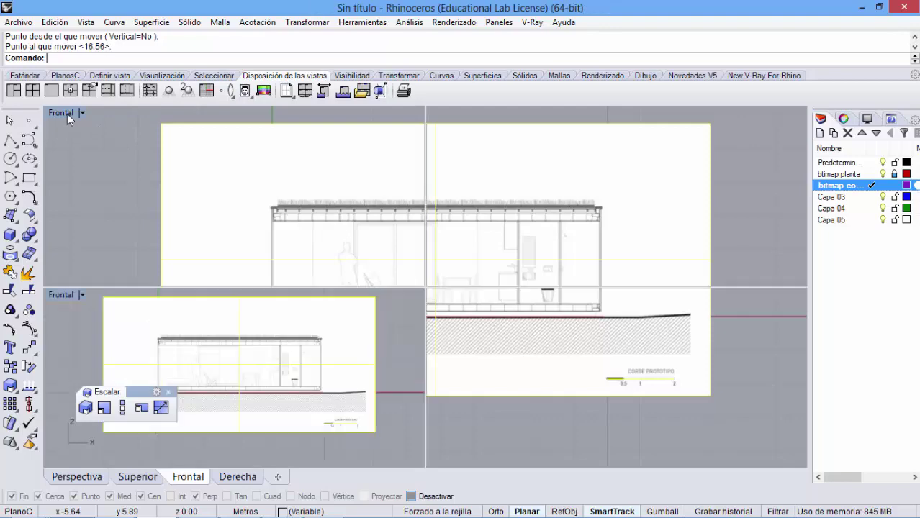
double_click(449, 112)
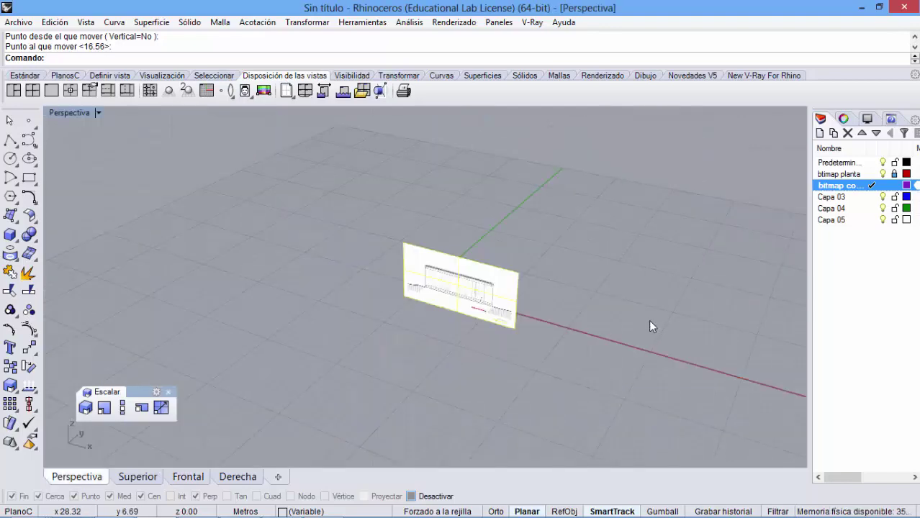
right_click_drag(653, 322, 401, 319)
scroll(401, 324, "up", 5)
scroll(446, 295, "up", 3)
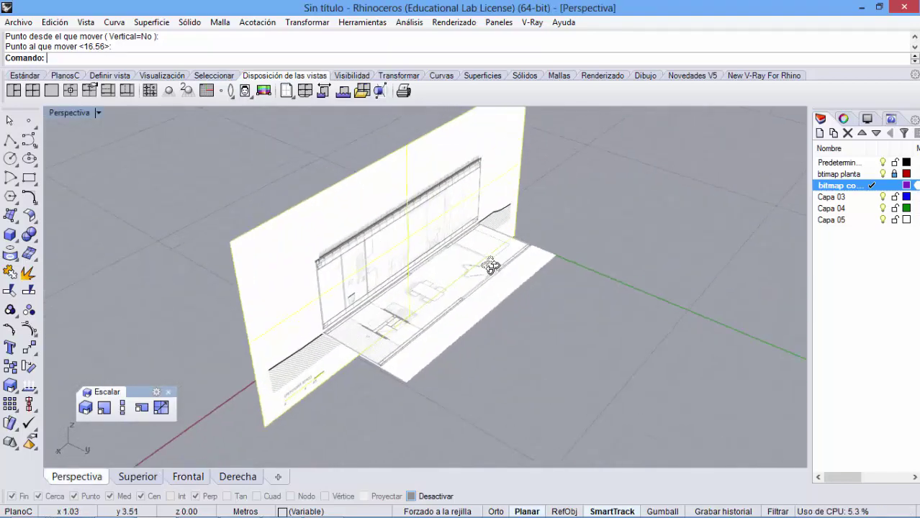
right_click_drag(493, 265, 404, 265)
Step: Examine how the section's wall ends line up with the floor plan's corners in perspective, and deselect the section group
scroll(257, 265, "up", 6)
scroll(246, 232, "up", 4)
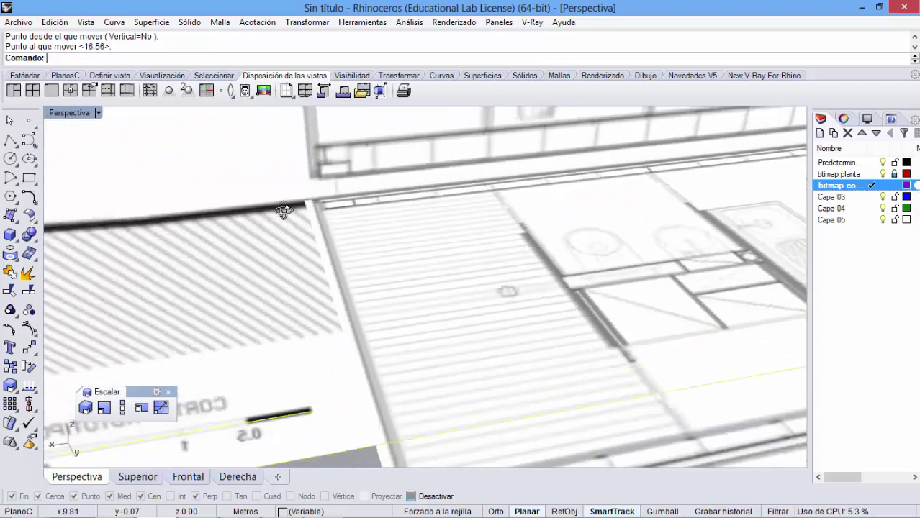
scroll(288, 197, "down", 8)
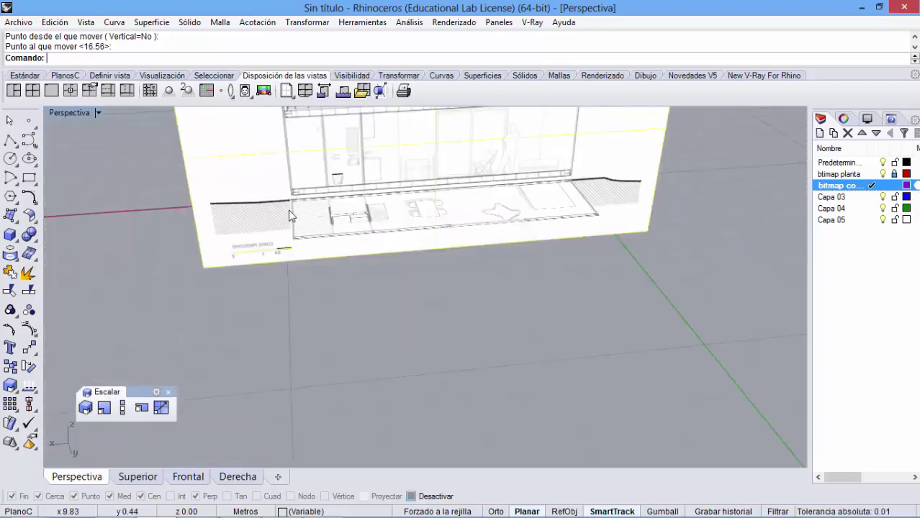
scroll(441, 191, "up", 7)
scroll(392, 218, "up", 4)
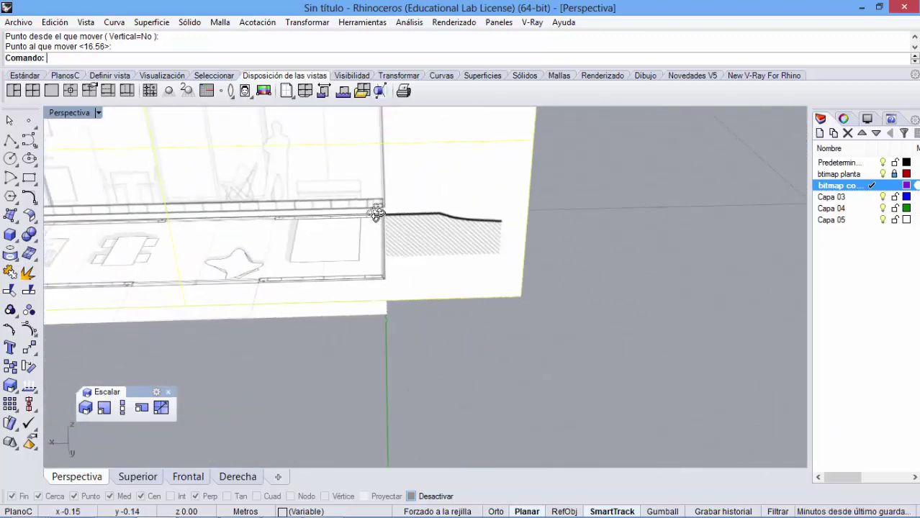
scroll(416, 231, "down", 6)
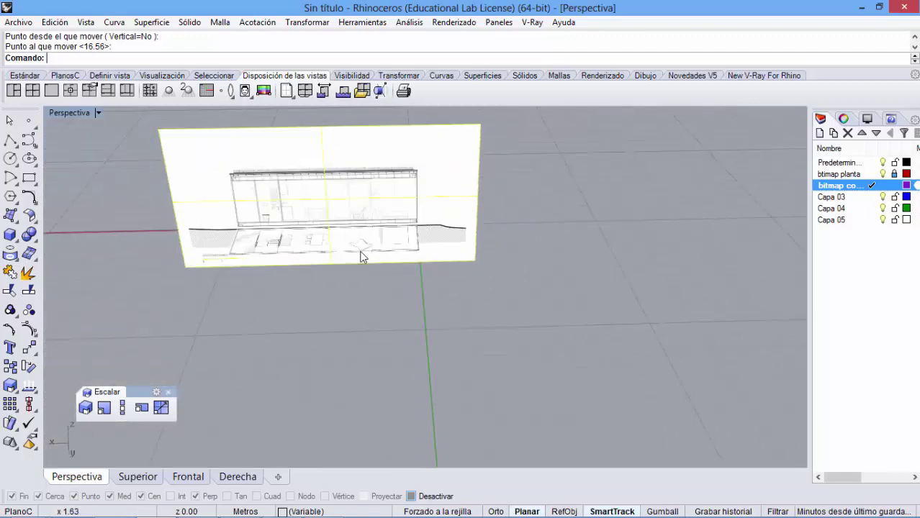
right_click_drag(364, 254, 476, 265)
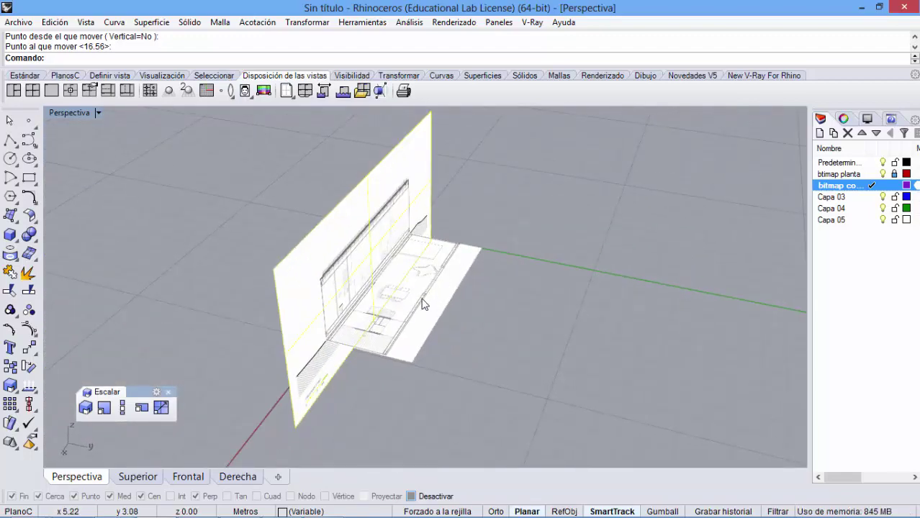
scroll(423, 304, "up", 3)
left_click(537, 328)
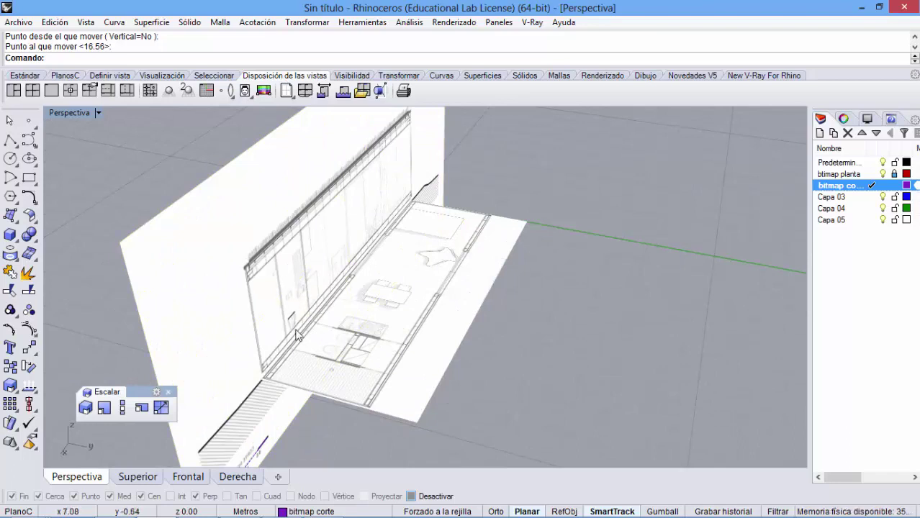